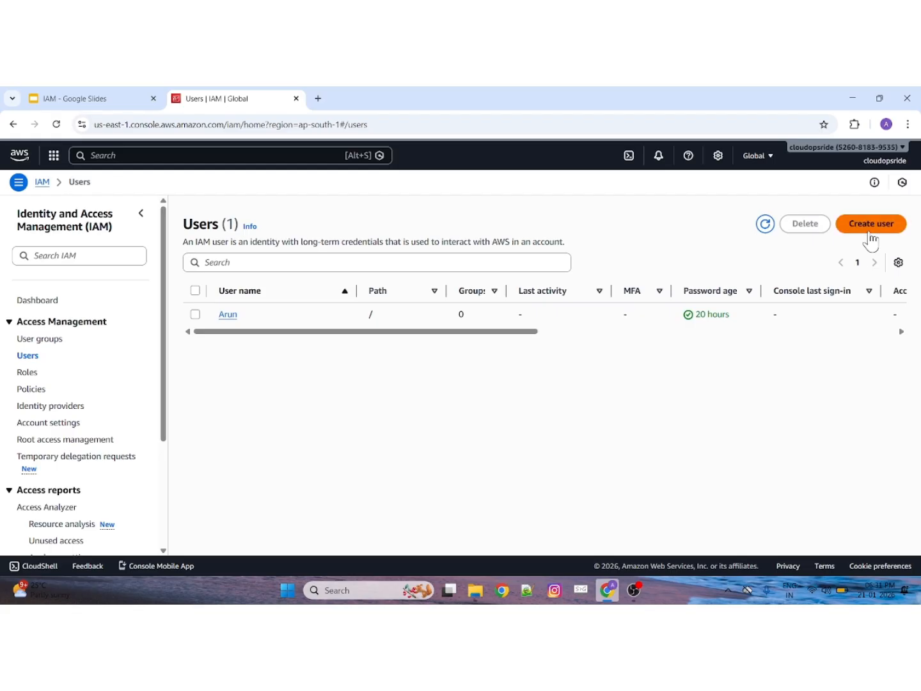
Start creating a new IAM user and enter the person's first name as the user name.
left_click(370, 308)
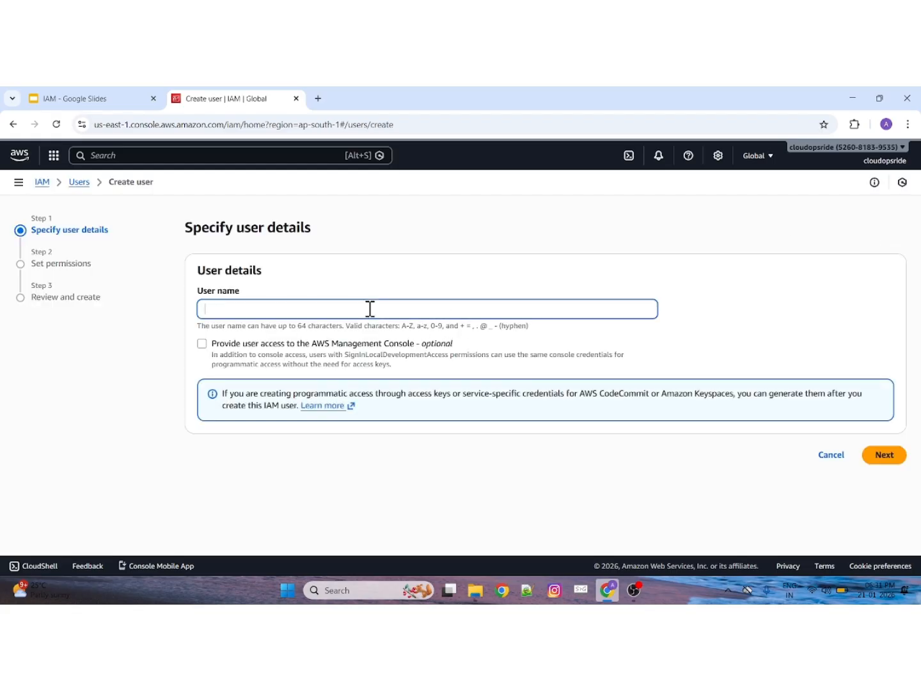
type("Chethan")
left_click_drag(258, 307, 189, 309)
left_click(250, 309)
left_click_drag(250, 309, 199, 307)
Give the user AWS Management Console access with an autogenerated password and proceed to setting permissions.
left_click(202, 345)
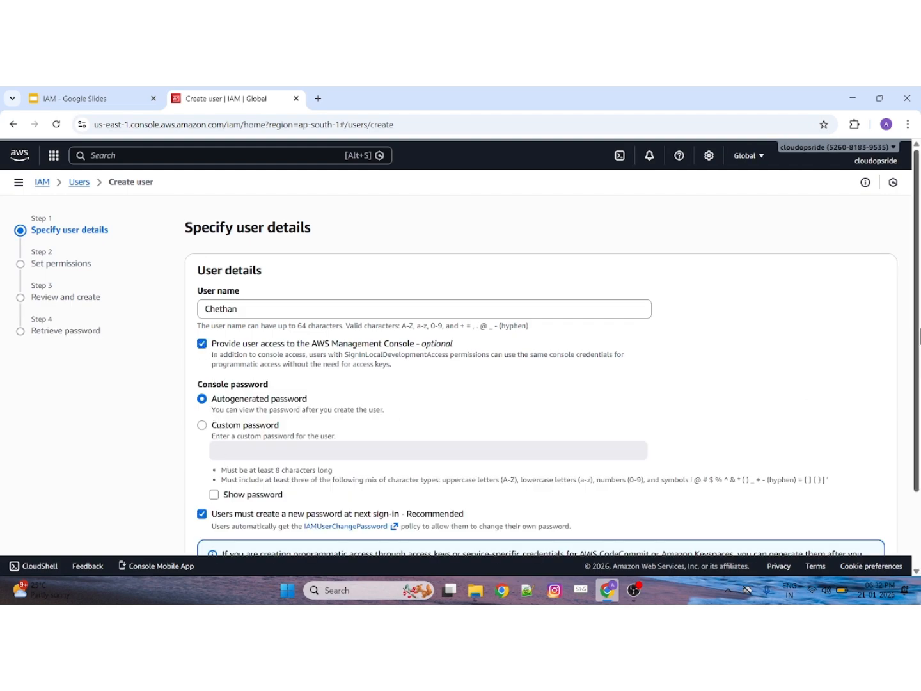
scroll(920, 336, "down", 3)
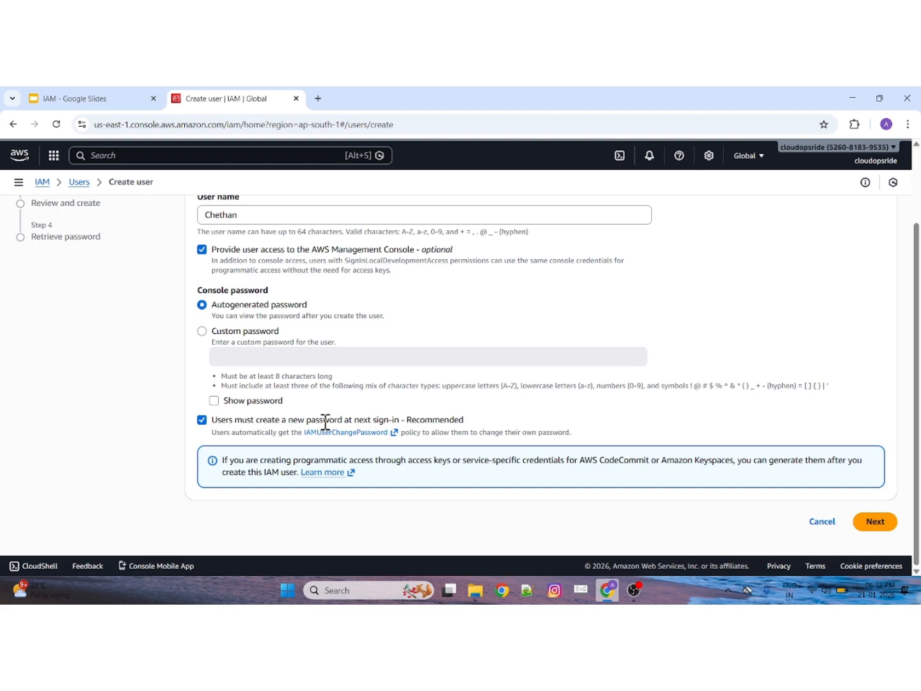
left_click(880, 524)
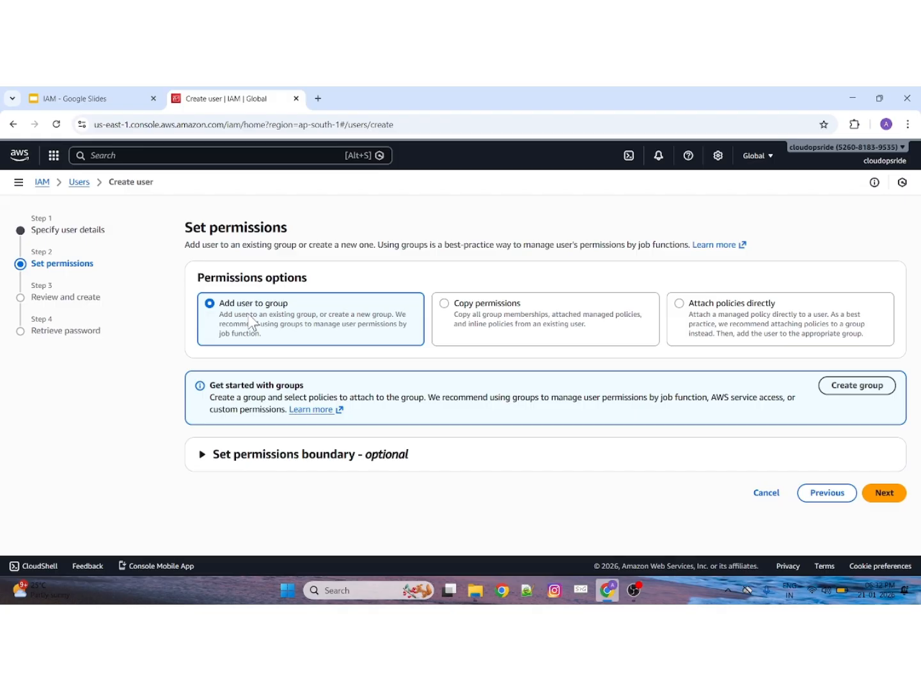
Choose to attach policies directly to the user and search the permissions policies for "ec2".
left_click(488, 316)
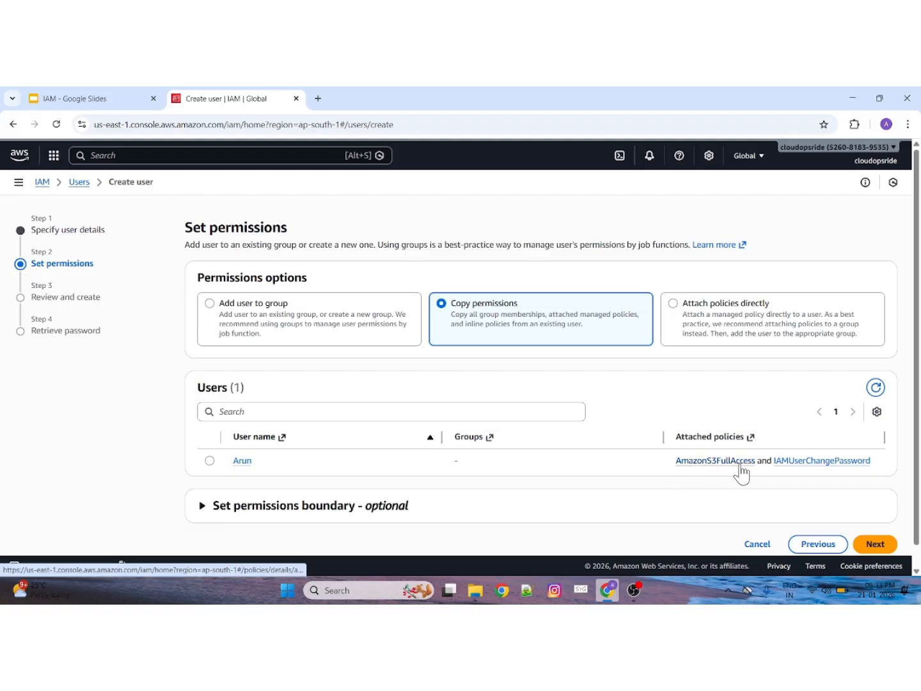
left_click(210, 461)
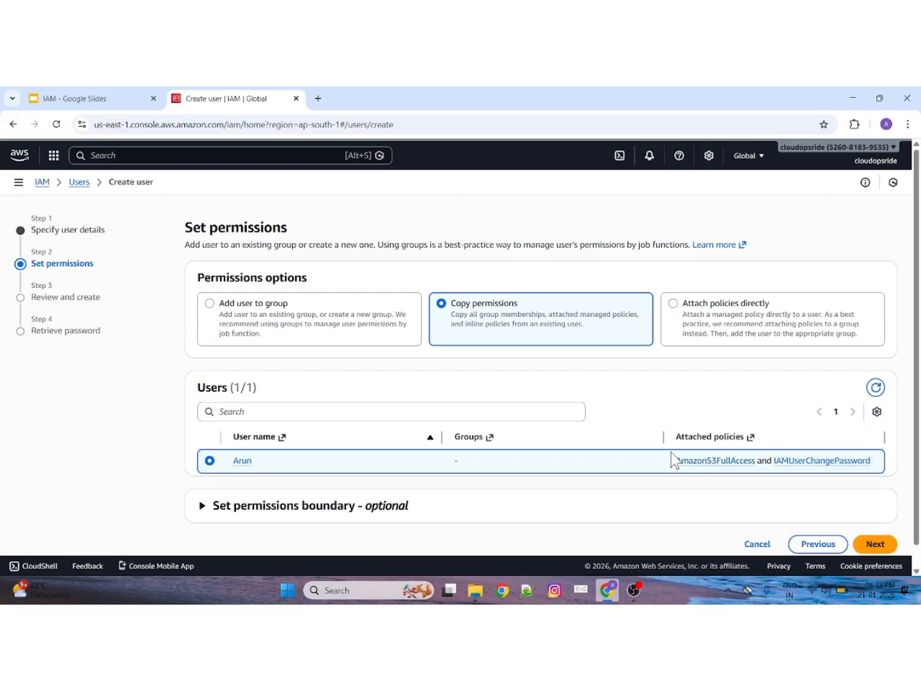
left_click(721, 334)
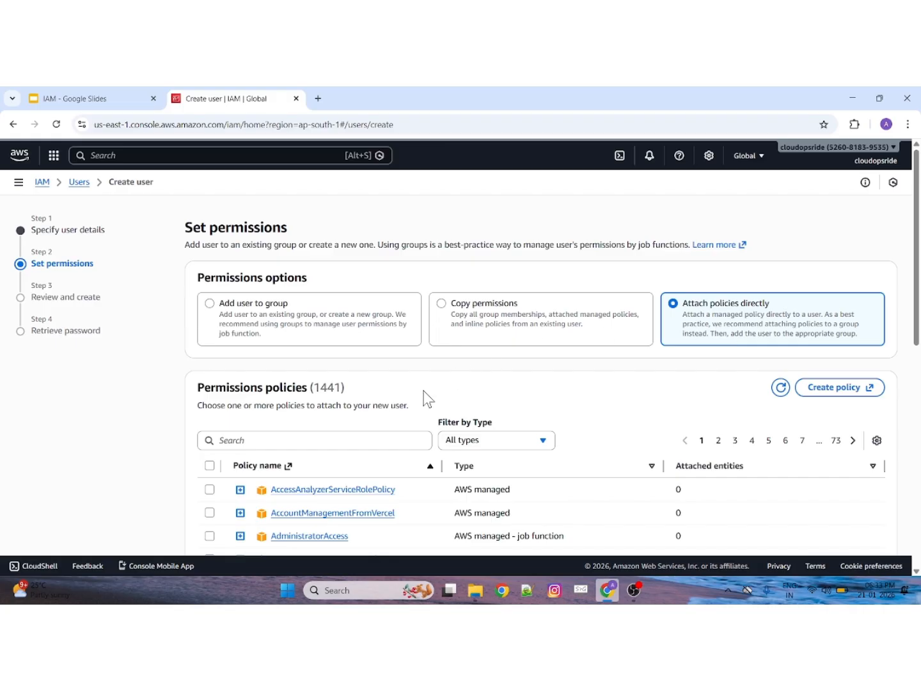
left_click(285, 441)
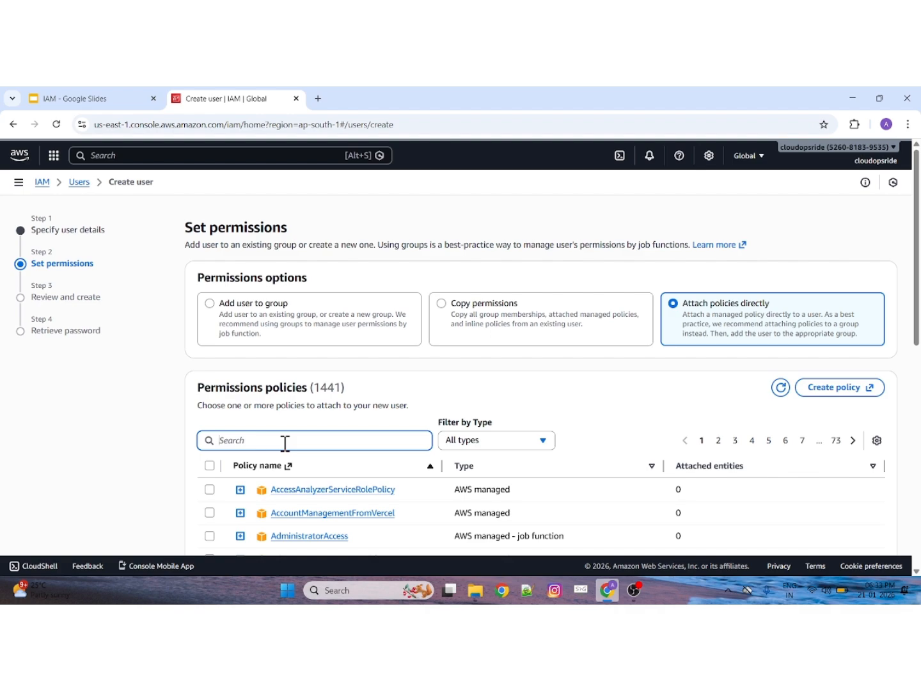
type("ec2")
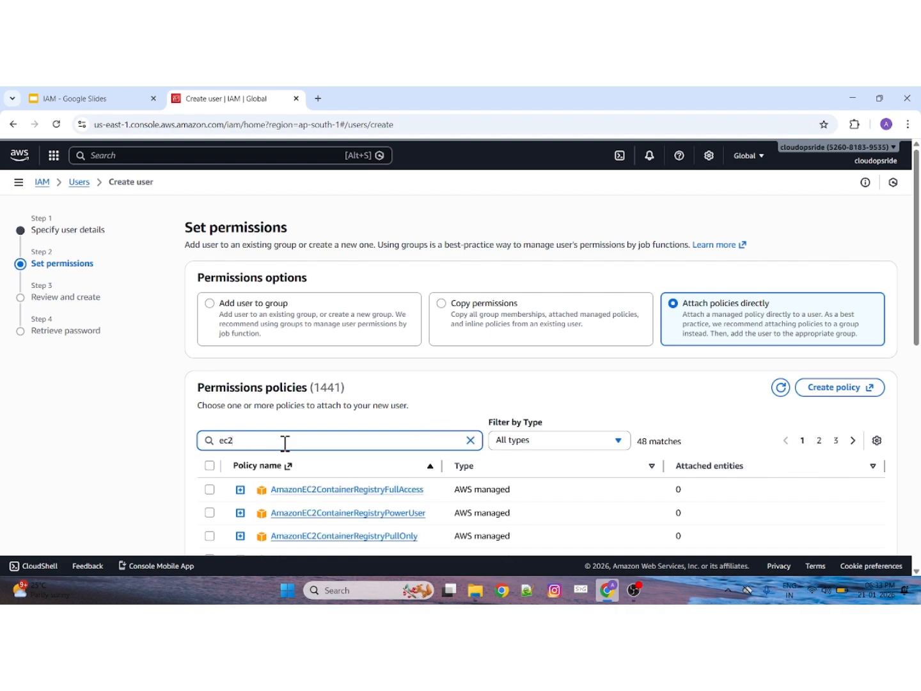
type("dull")
key("BackSpace")
key("BackSpace")
key("BackSpace")
key("BackSpace")
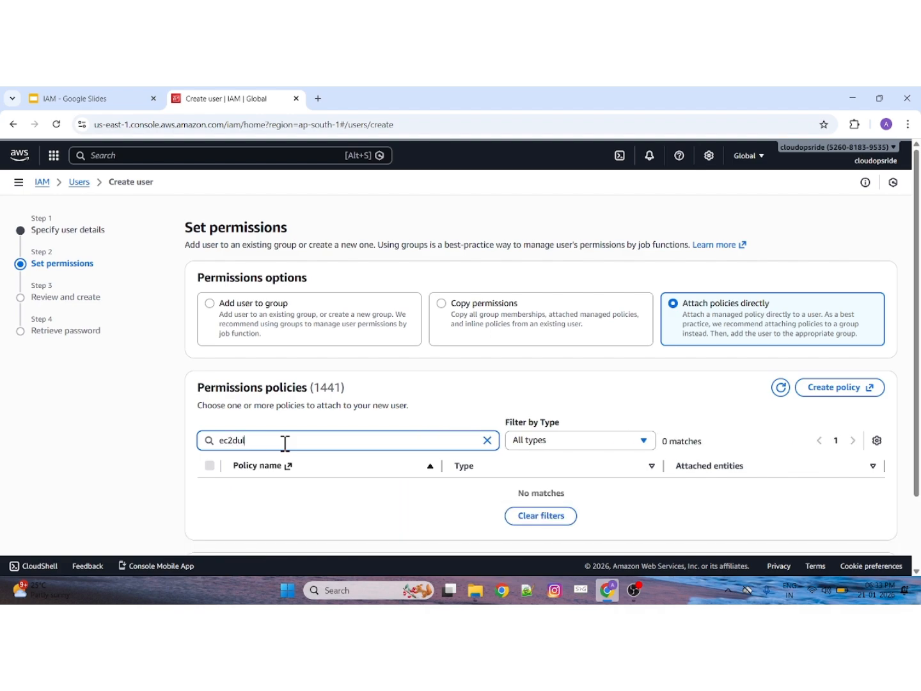
type("full")
key("BackSpace")
key("BackSpace")
key("BackSpace")
key("BackSpace")
key("BackSpace")
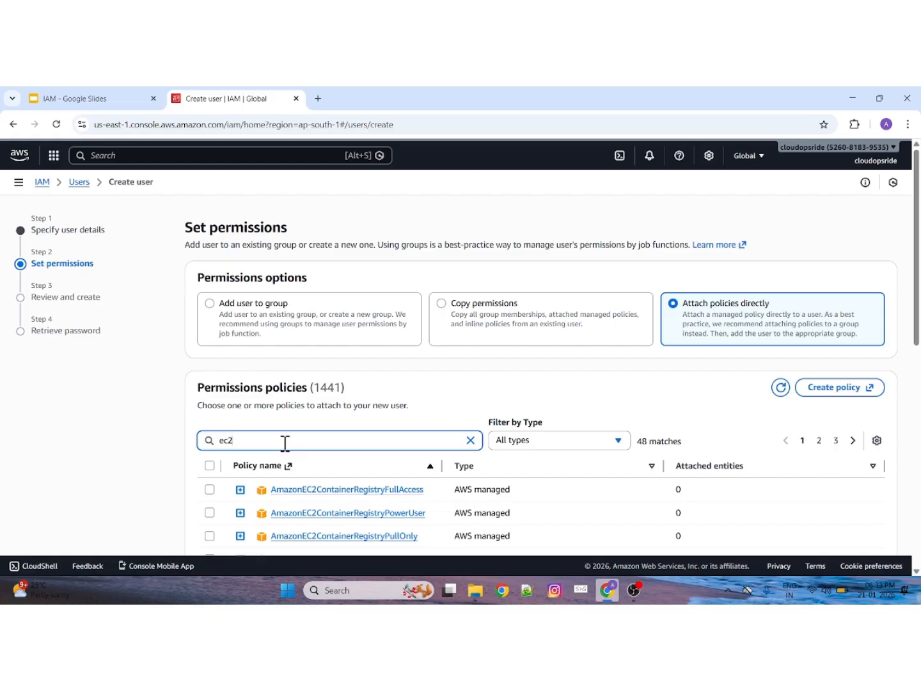
Select only the AmazonEC2ReadOnlyAccess policy for the new user and proceed to the review.
scroll(919, 361, "down", 1)
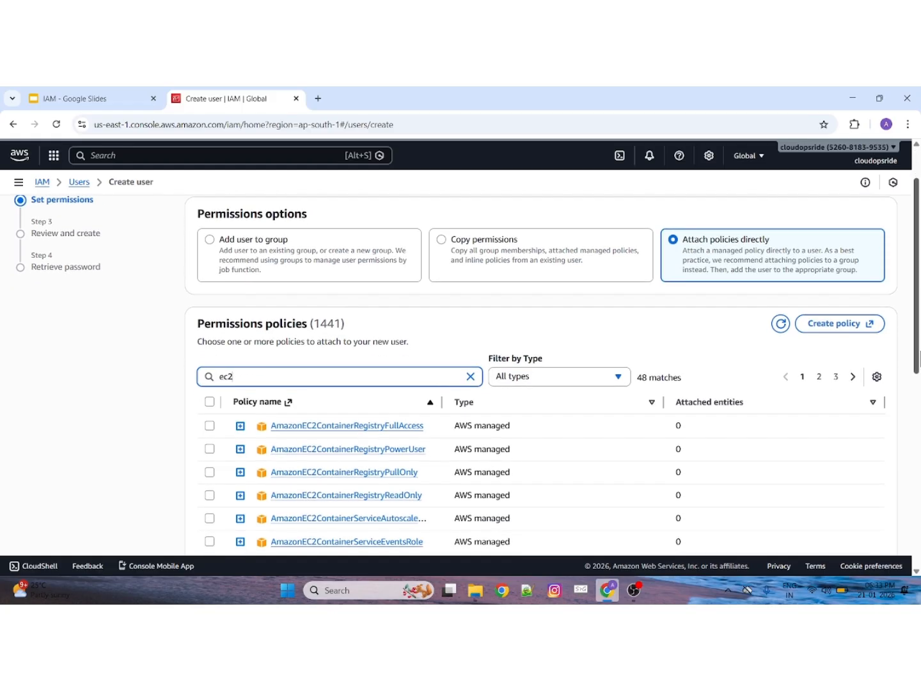
scroll(919, 358, "down", 2)
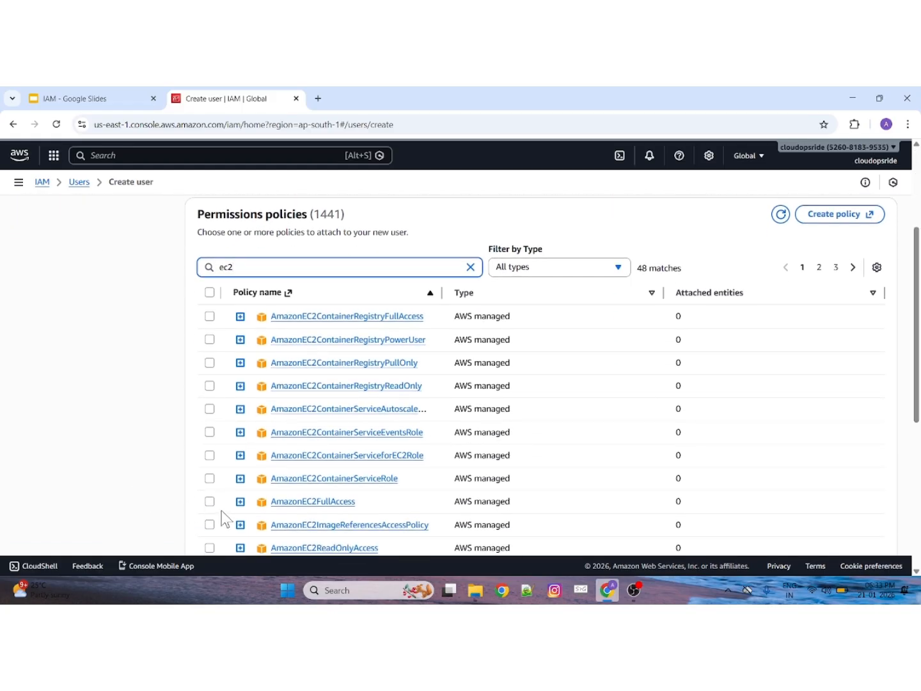
left_click(209, 501)
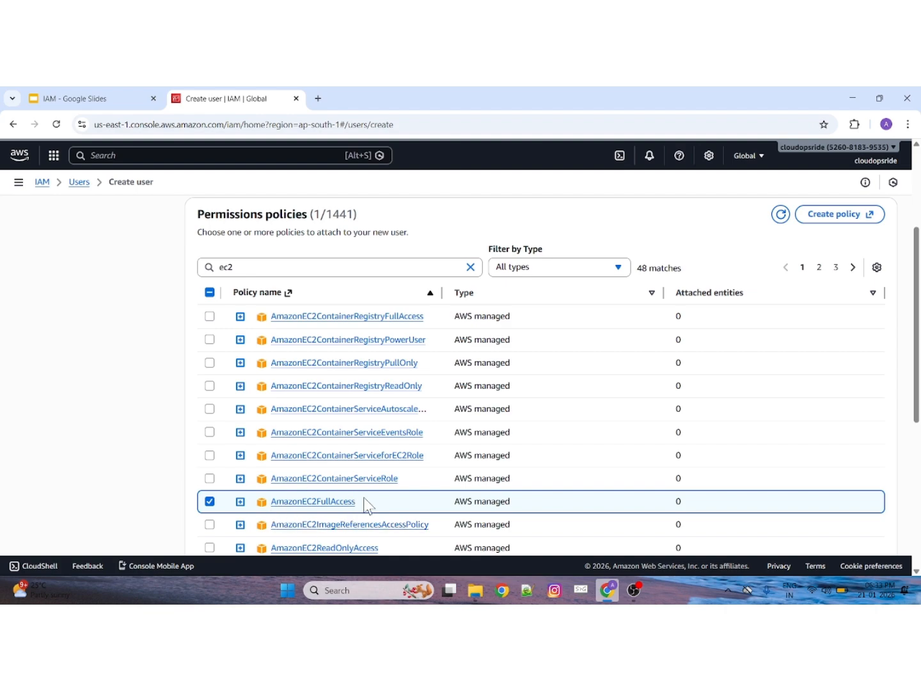
left_click(206, 503)
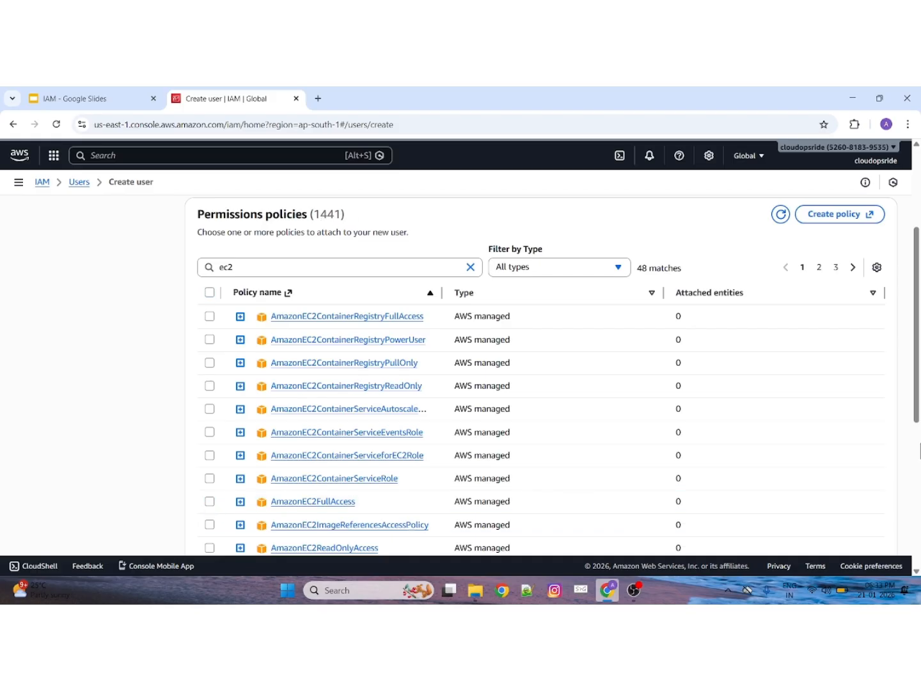
scroll(918, 451, "down", 1)
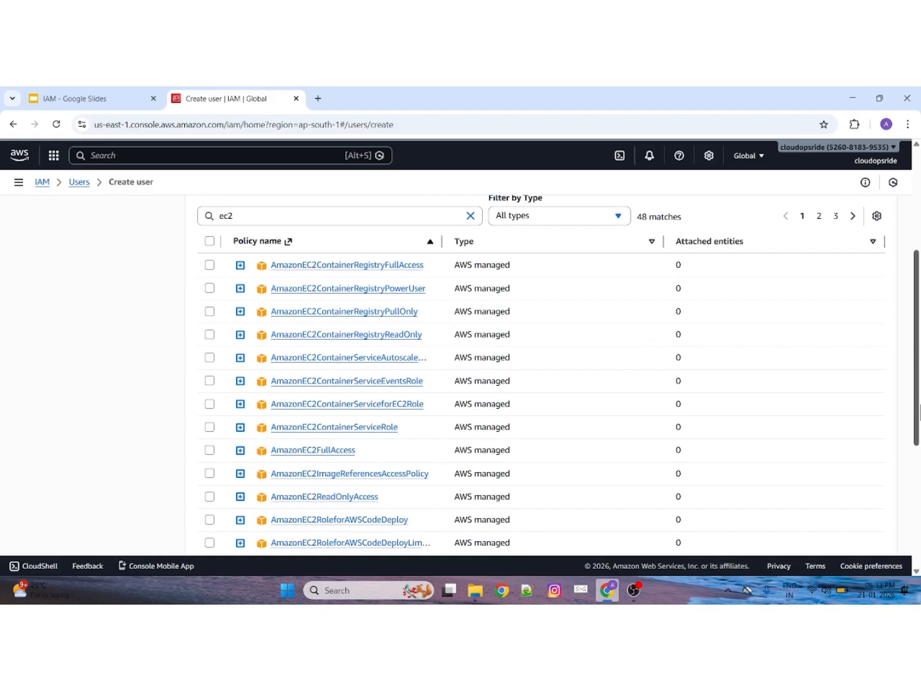
left_click(207, 498)
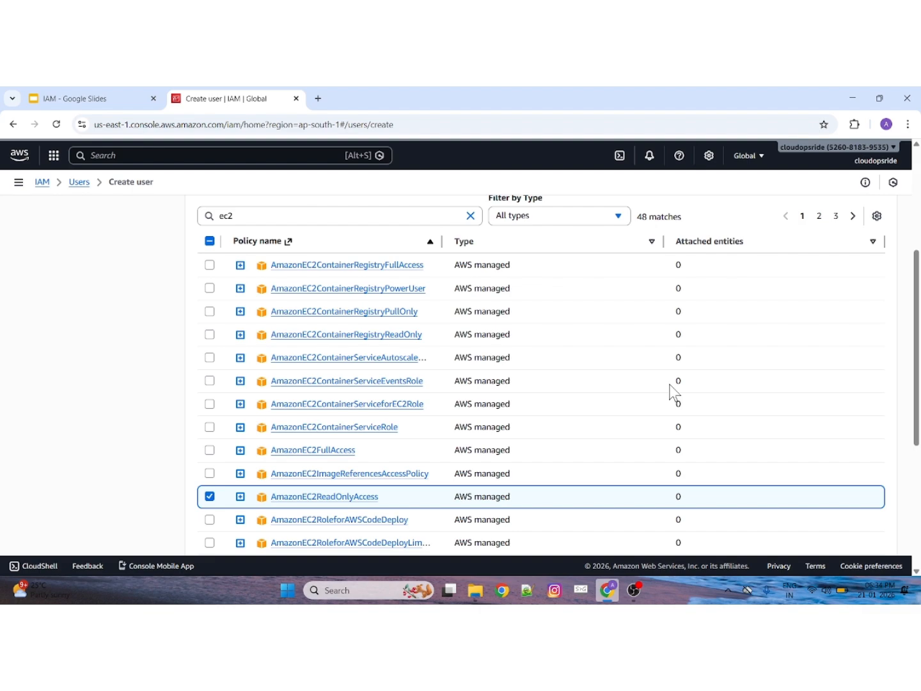
scroll(918, 320, "up", 3)
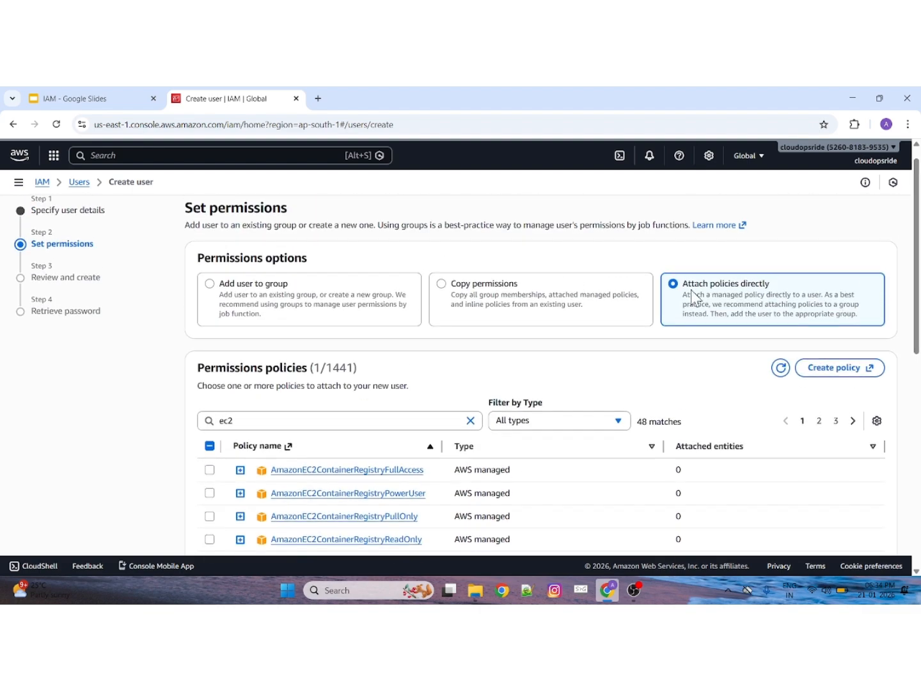
scroll(918, 281, "down", 10)
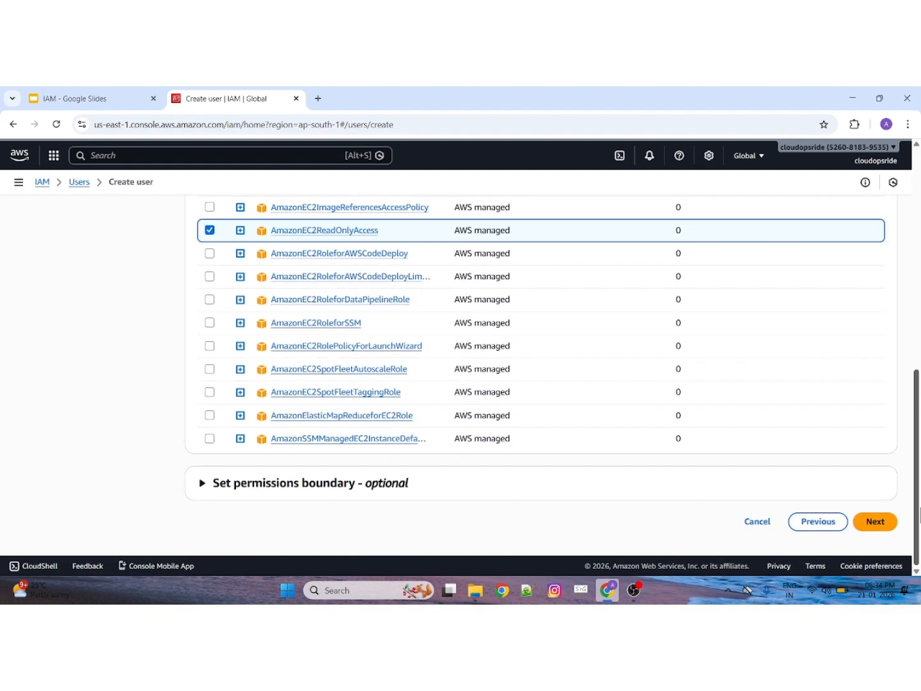
left_click(870, 519)
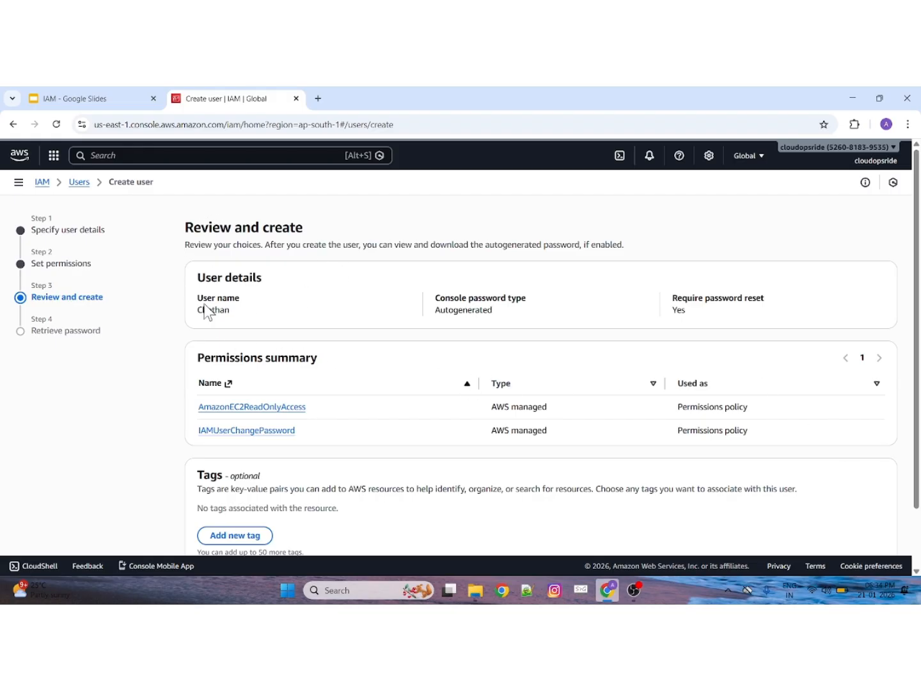
Review the user name, console password type and password reset requirement, and create the user.
left_click_drag(198, 312, 238, 312)
left_click_drag(433, 309, 512, 311)
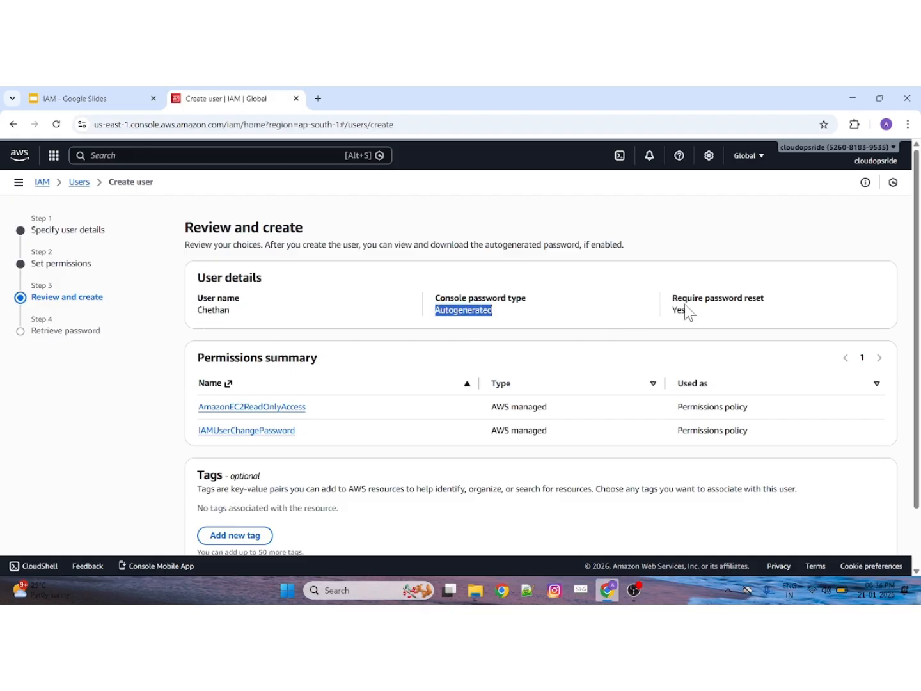
left_click_drag(666, 312, 718, 315)
scroll(919, 326, "down", 2)
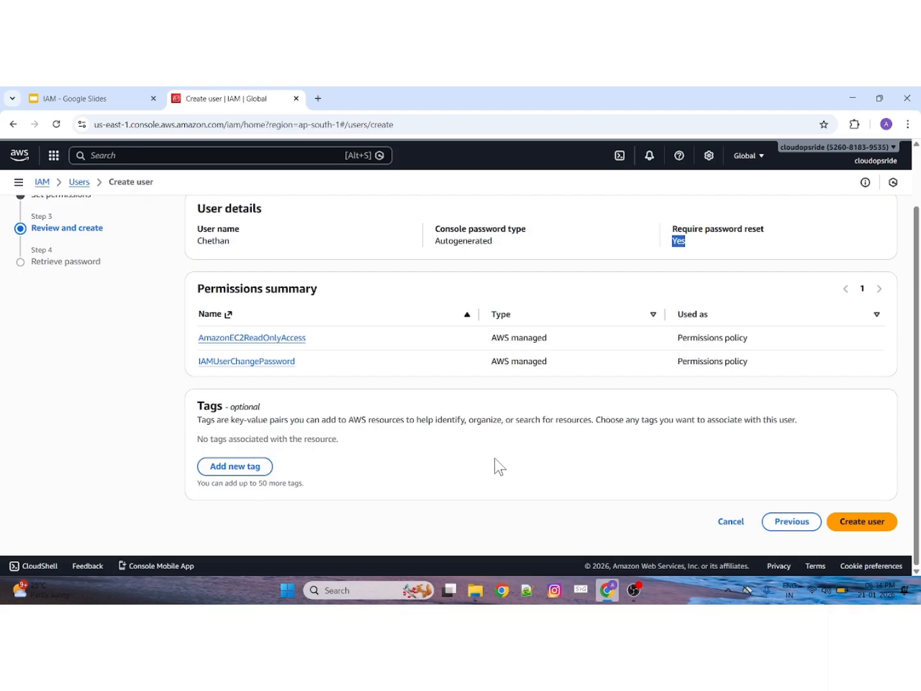
left_click(872, 523)
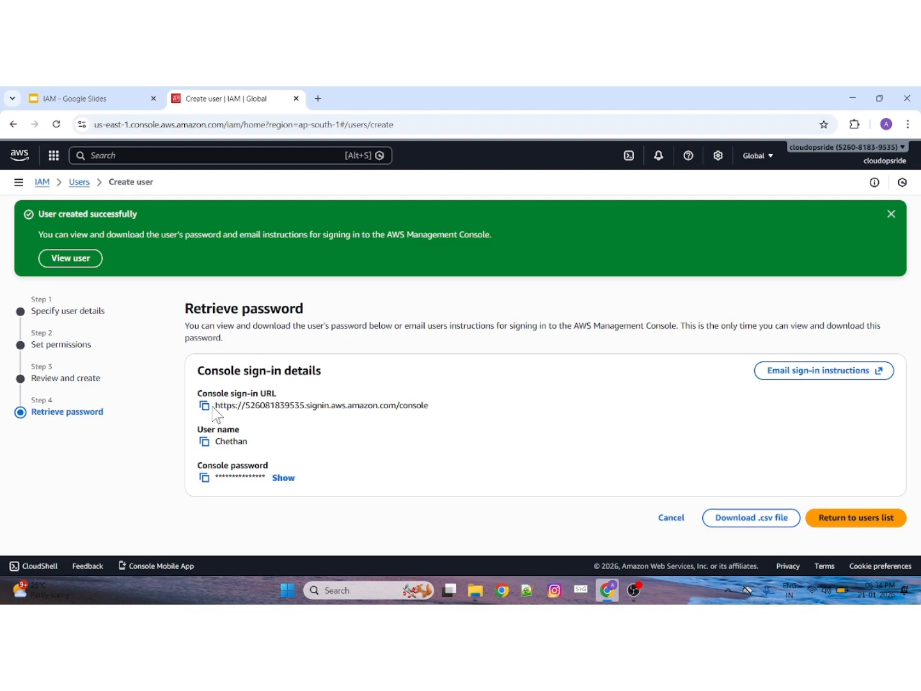
Download the new user's console sign-in details as a .csv file.
left_click_drag(215, 406, 450, 404)
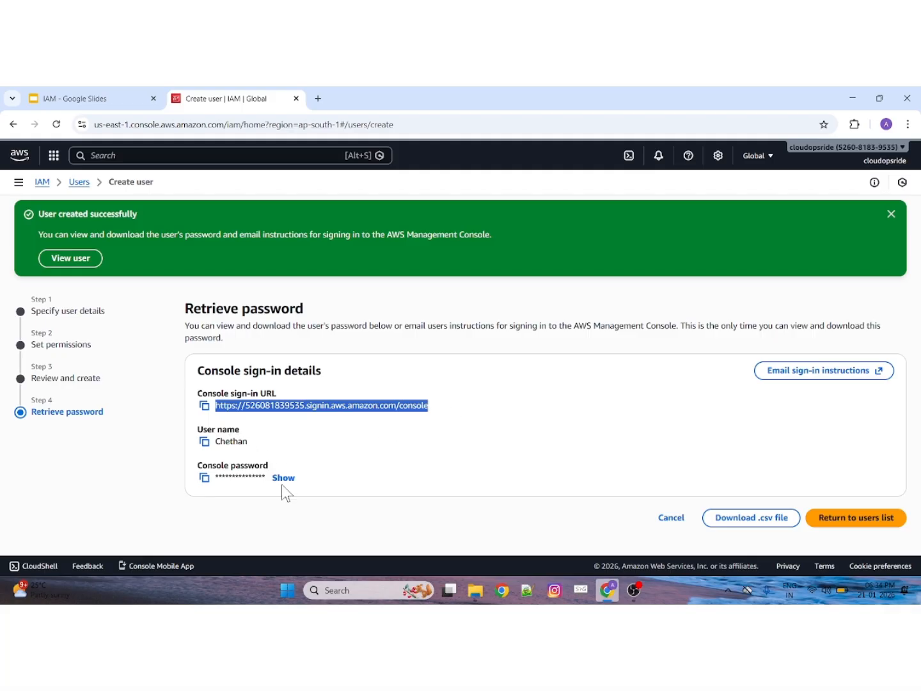
left_click(739, 526)
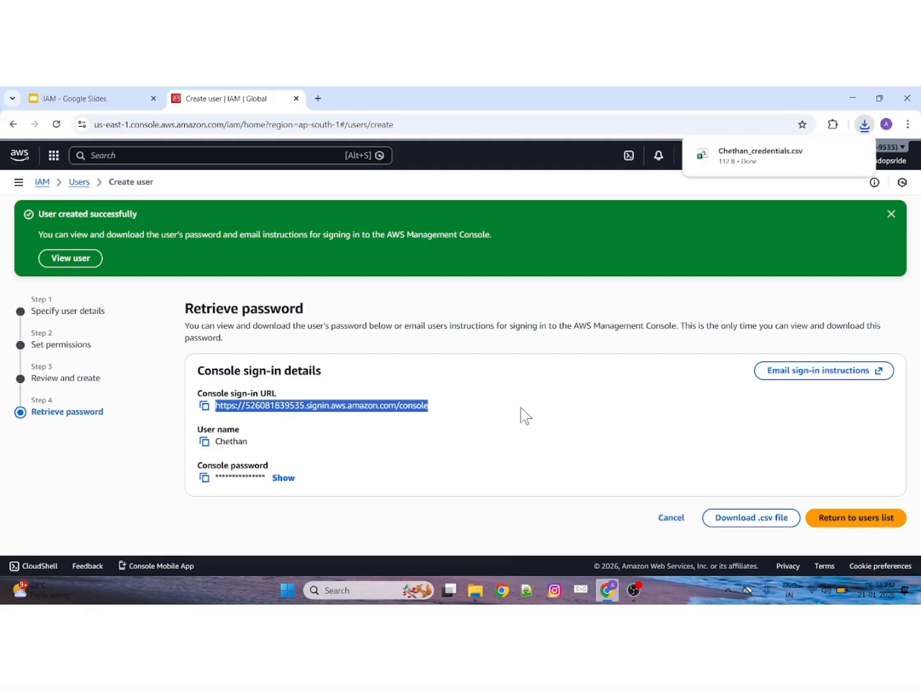
mouse_move(770, 167)
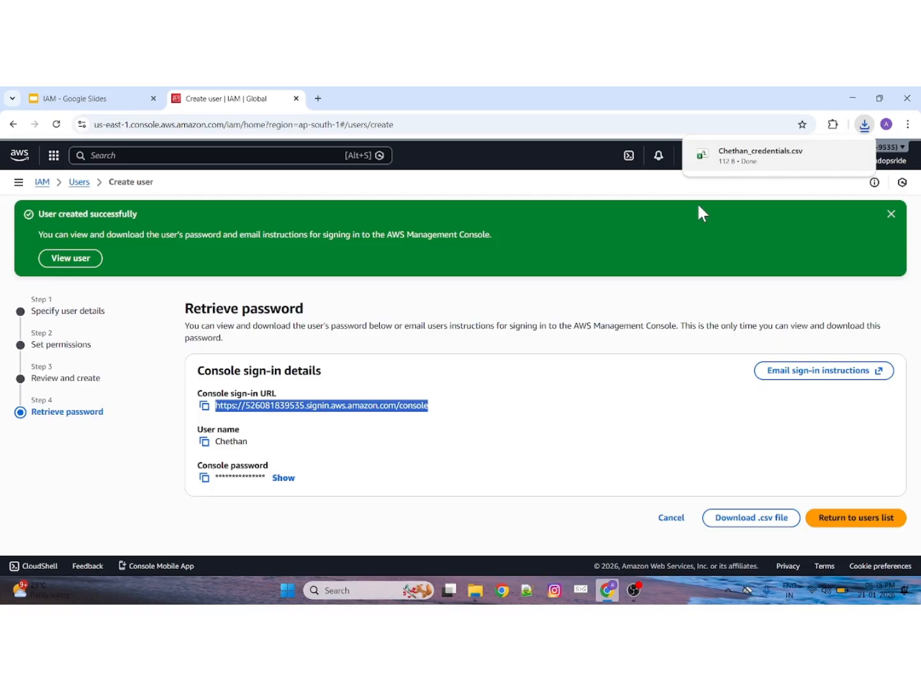
Copy the console sign-in URL and open it in a new Incognito window.
left_click(446, 427)
left_click_drag(444, 406, 219, 415)
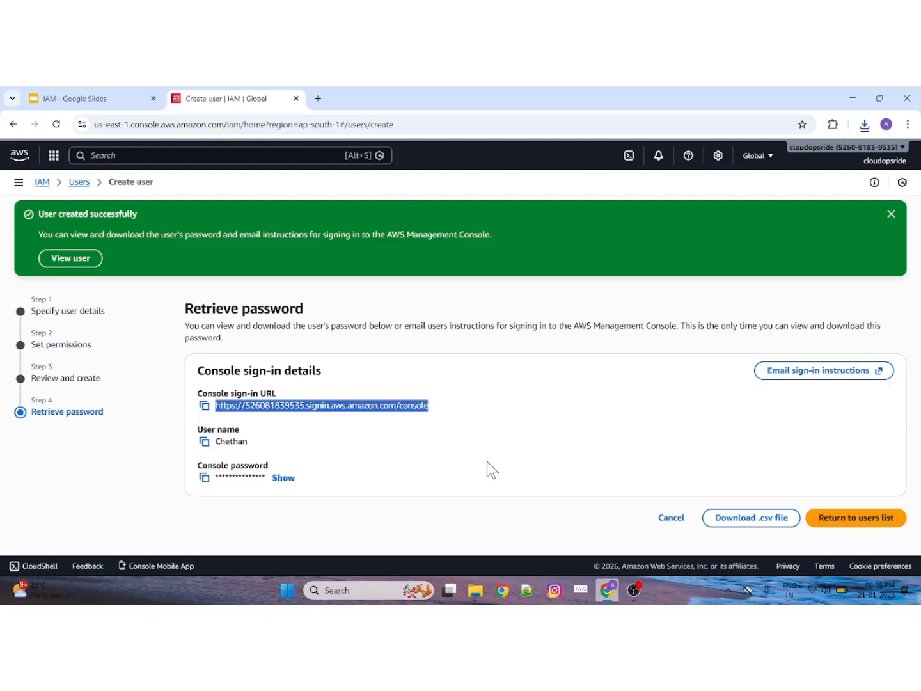
key("ctrl+shift+n")
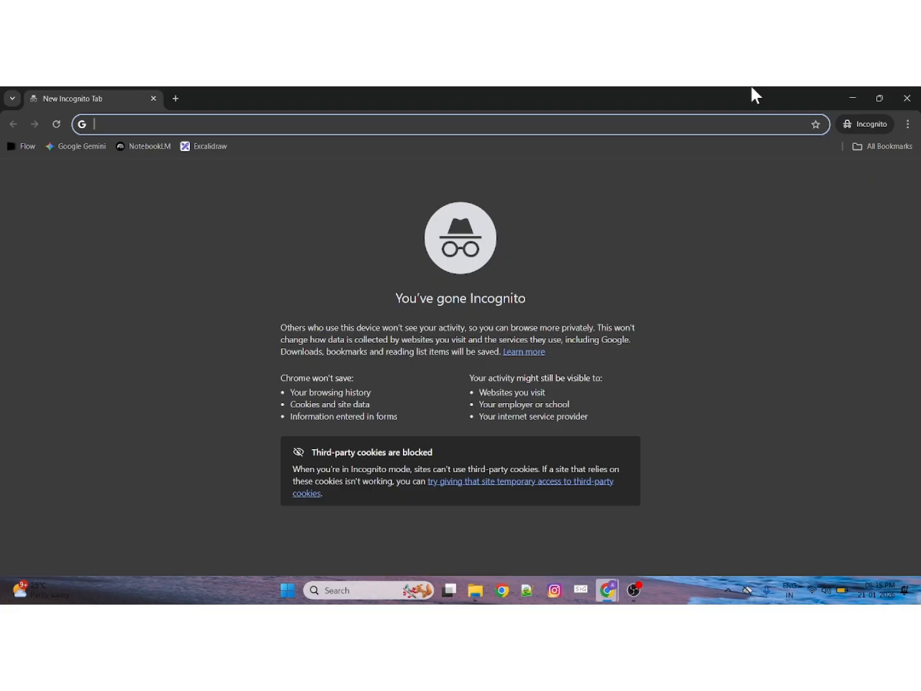
type("https://526081839535.signin.aws.amazon.com/console")
key("Return")
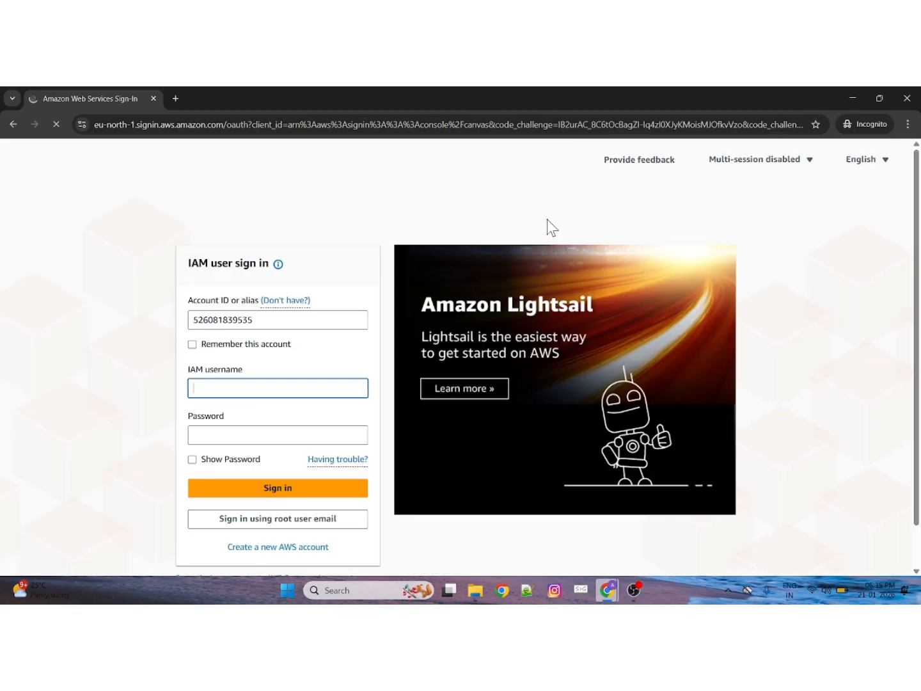
Examine the account ID, IAM username and password fields of the IAM user sign-in form.
left_click(193, 318)
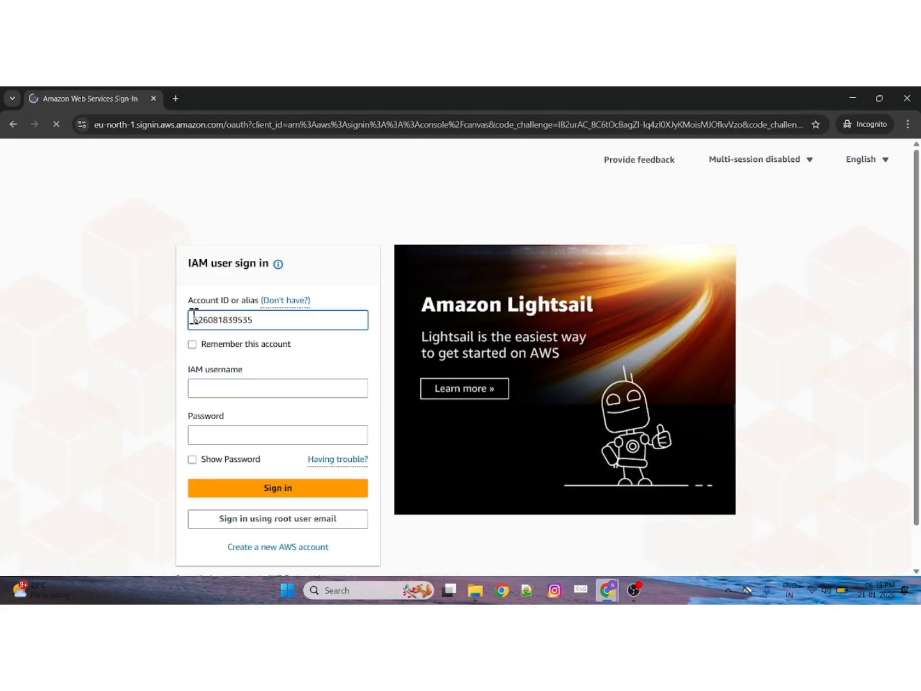
left_click_drag(194, 318, 249, 313)
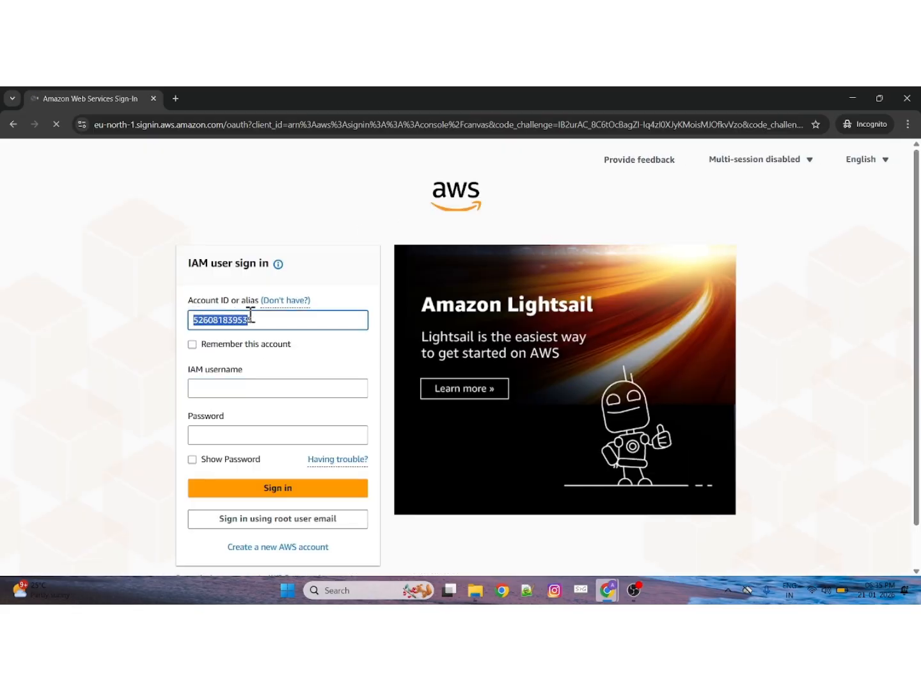
left_click(240, 387)
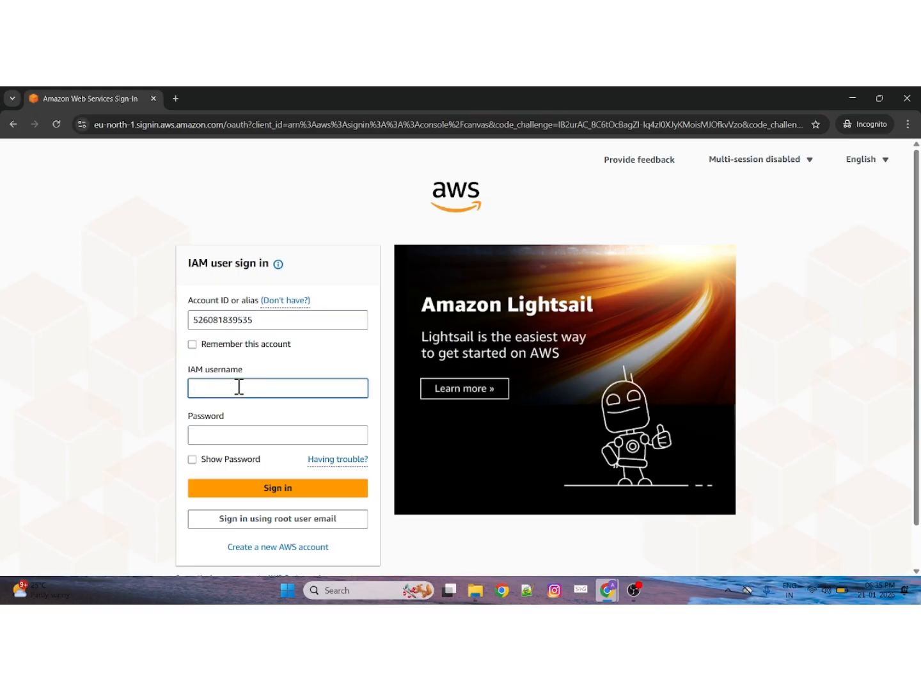
left_click(222, 436)
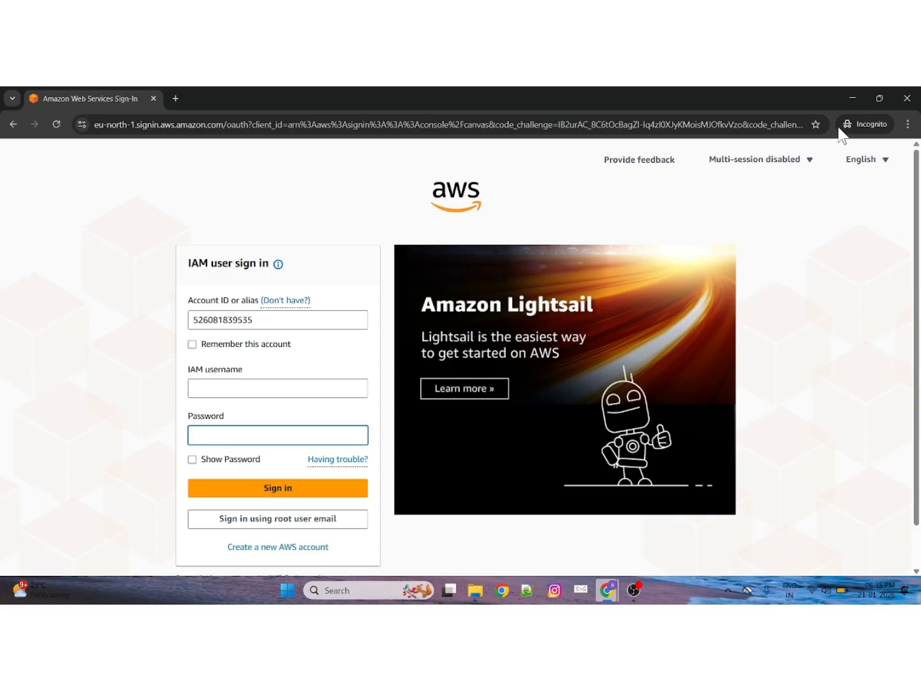
Return to the AWS console window and leave the password retrieval page for the users list.
left_click(855, 97)
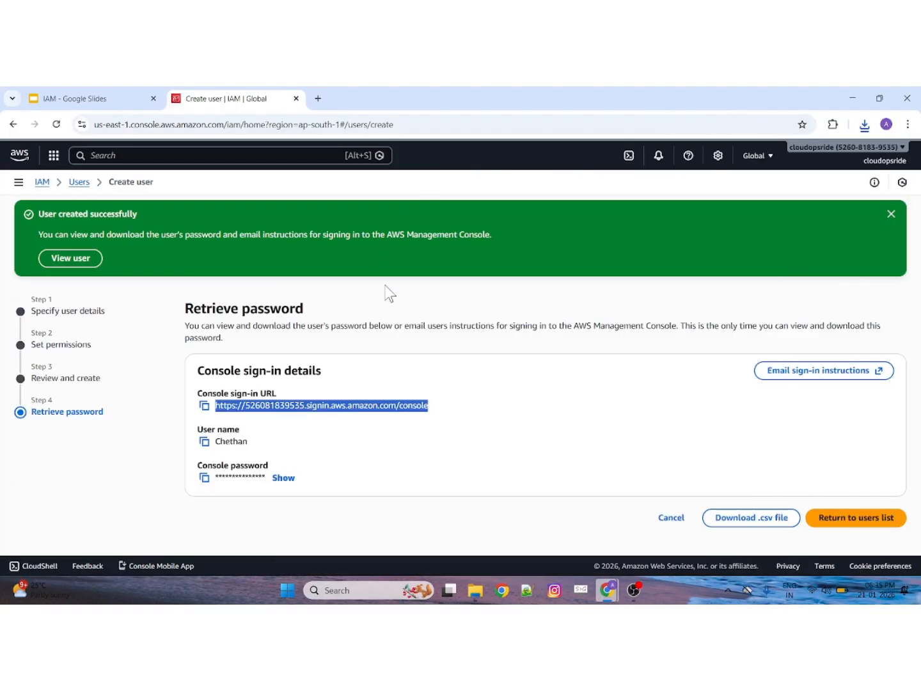
left_click(503, 427)
left_click(673, 520)
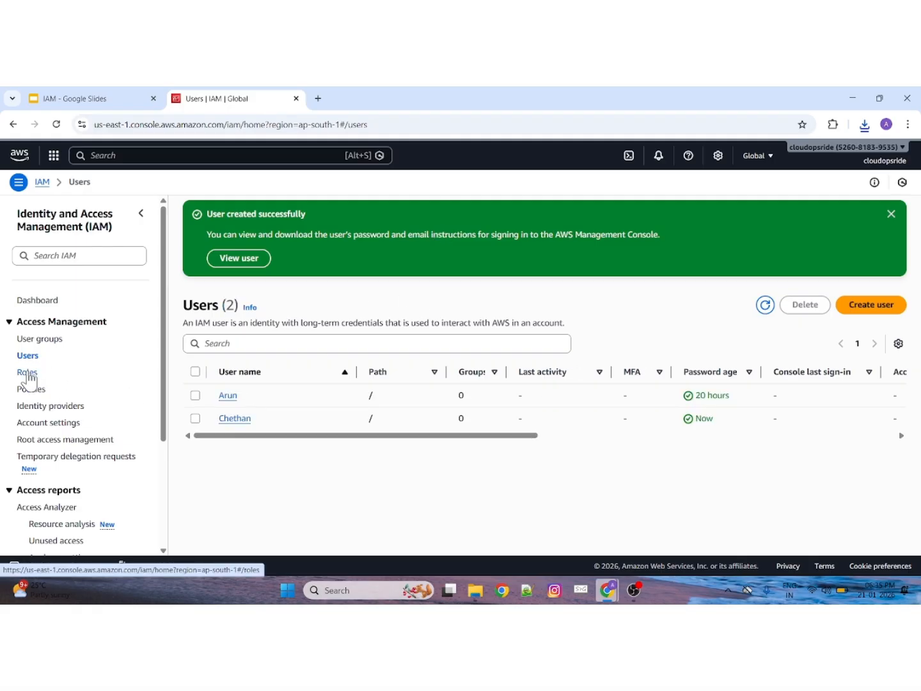
Start a new IAM user group named Dev and add both existing users to it.
left_click(45, 340)
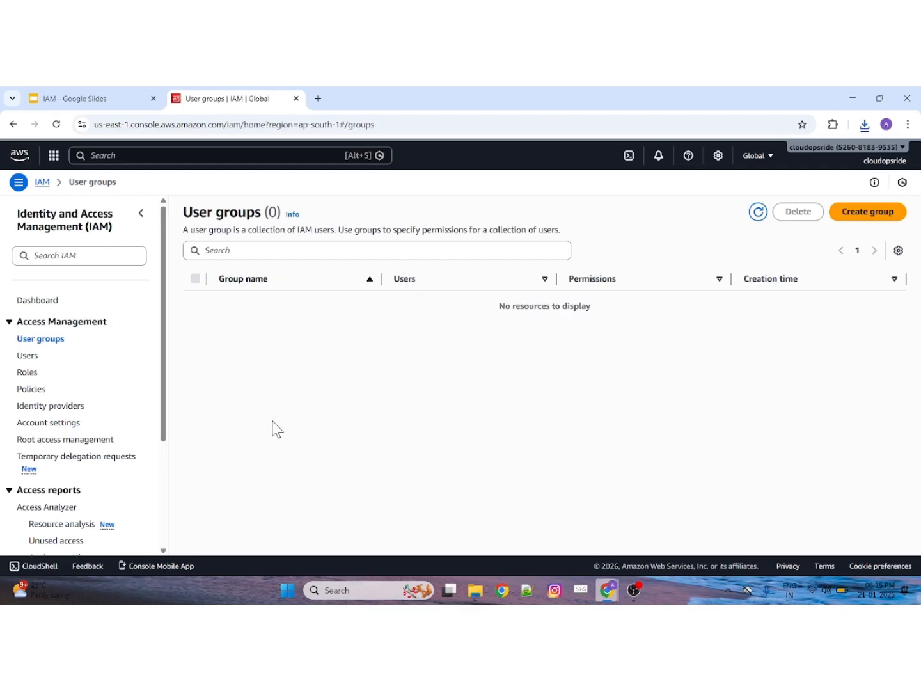
left_click(858, 215)
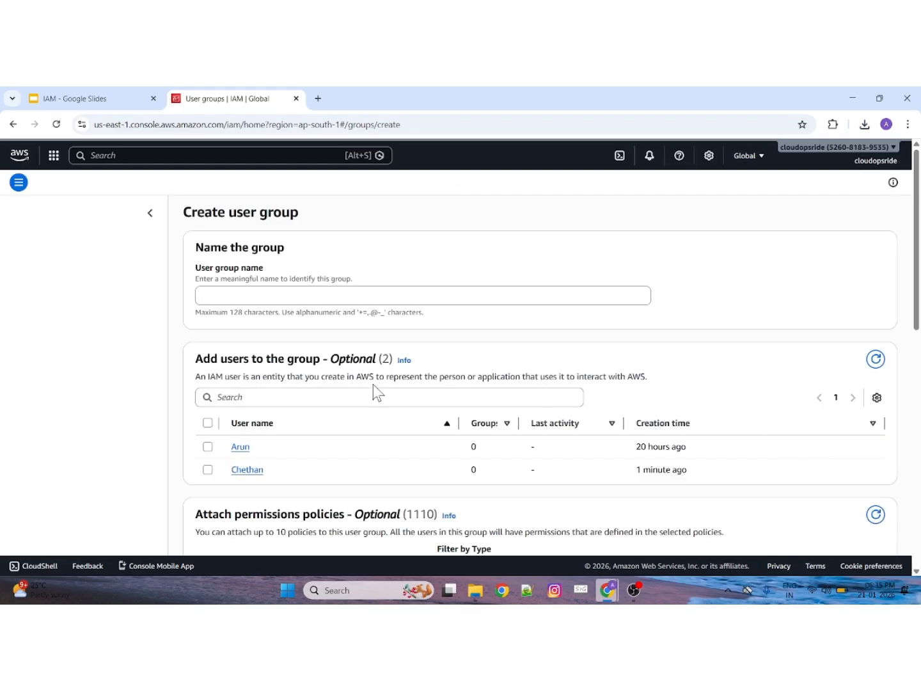
left_click(338, 298)
type("Dev")
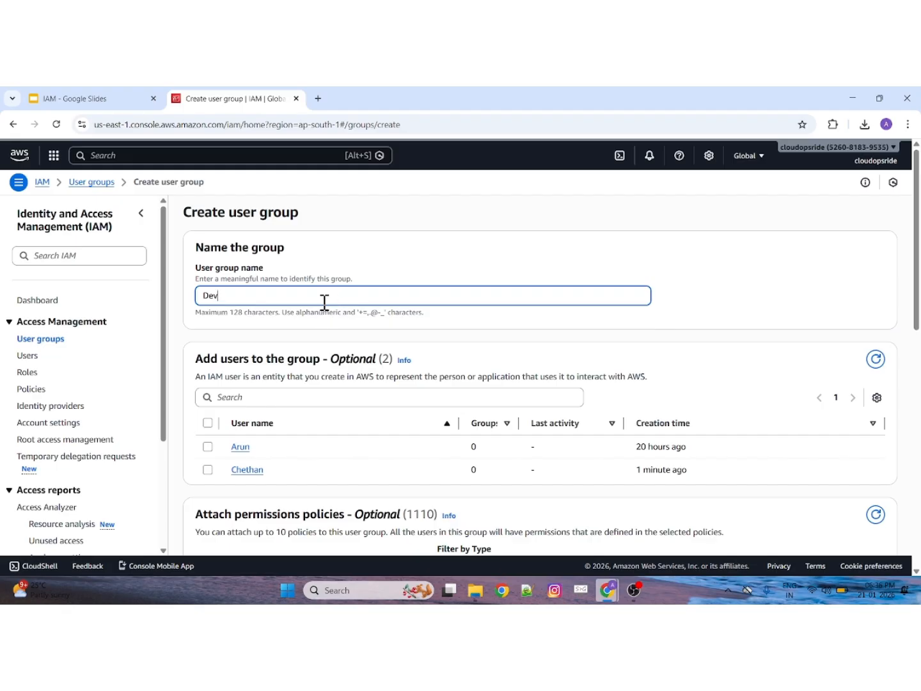
left_click(207, 446)
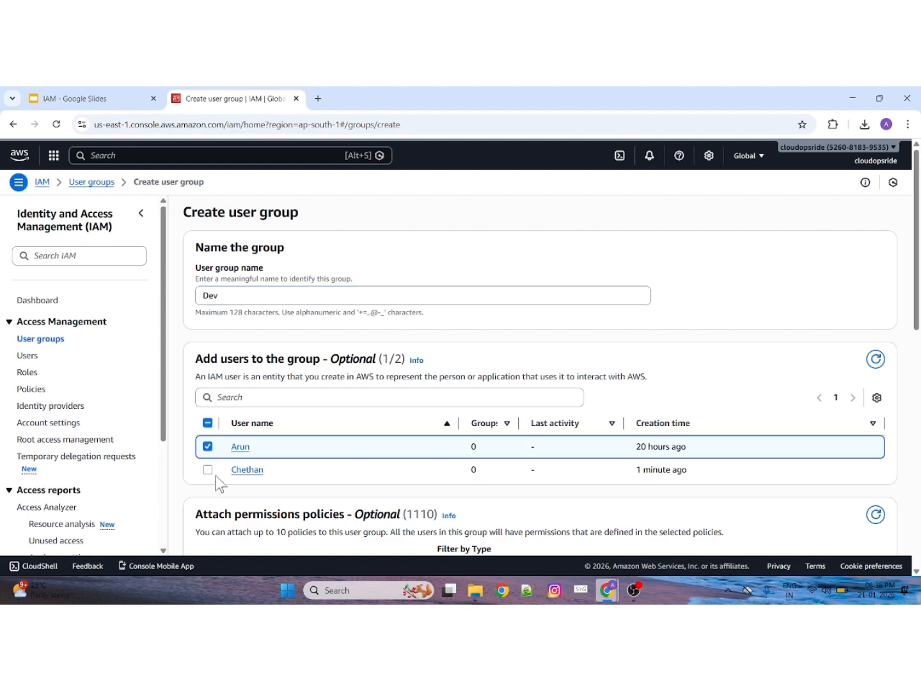
left_click(208, 470)
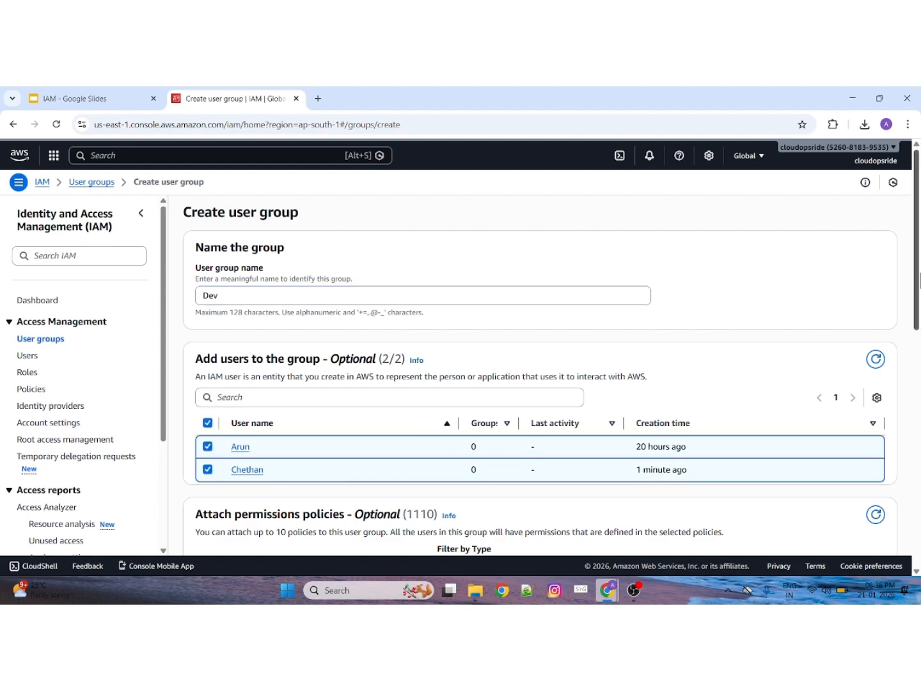
Attach the AmazonS3FullAccess policy to the new group, searching the policies for s3, and create the group.
scroll(424, 432, "down", 1)
left_click_drag(919, 292, 919, 325)
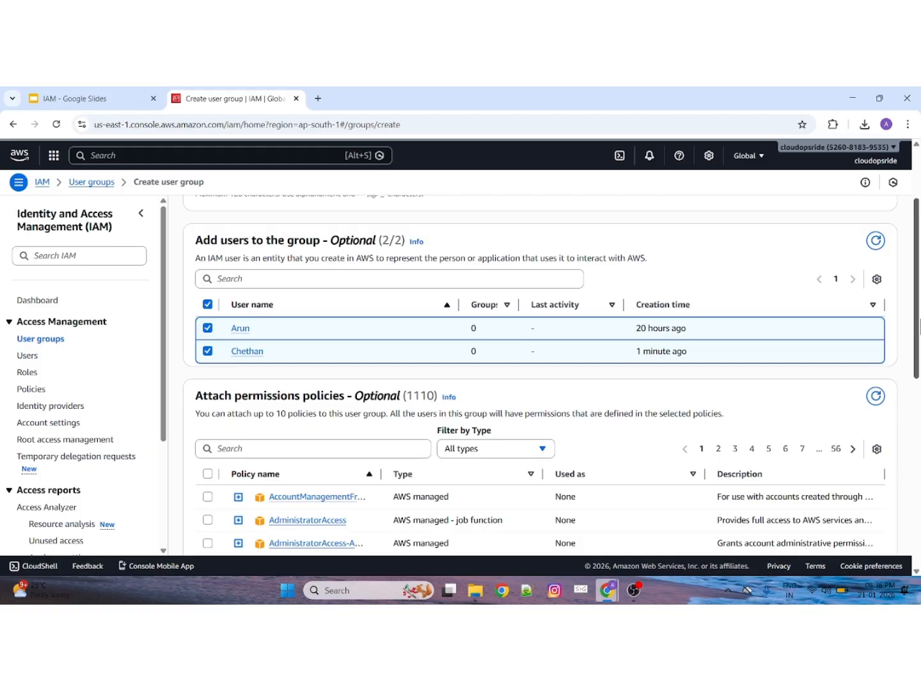
scroll(919, 326, "down", 1)
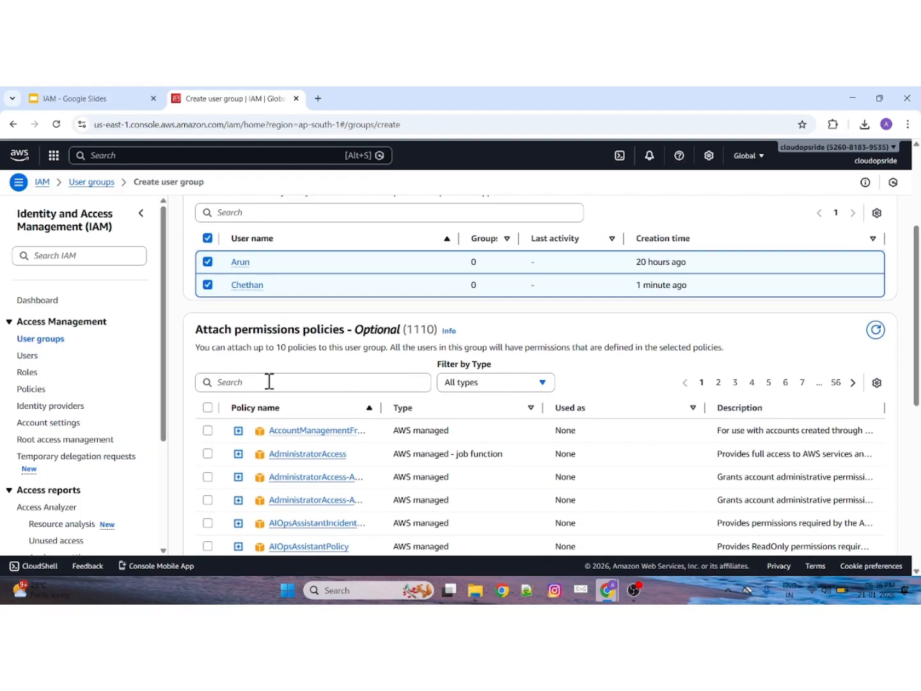
left_click(269, 382)
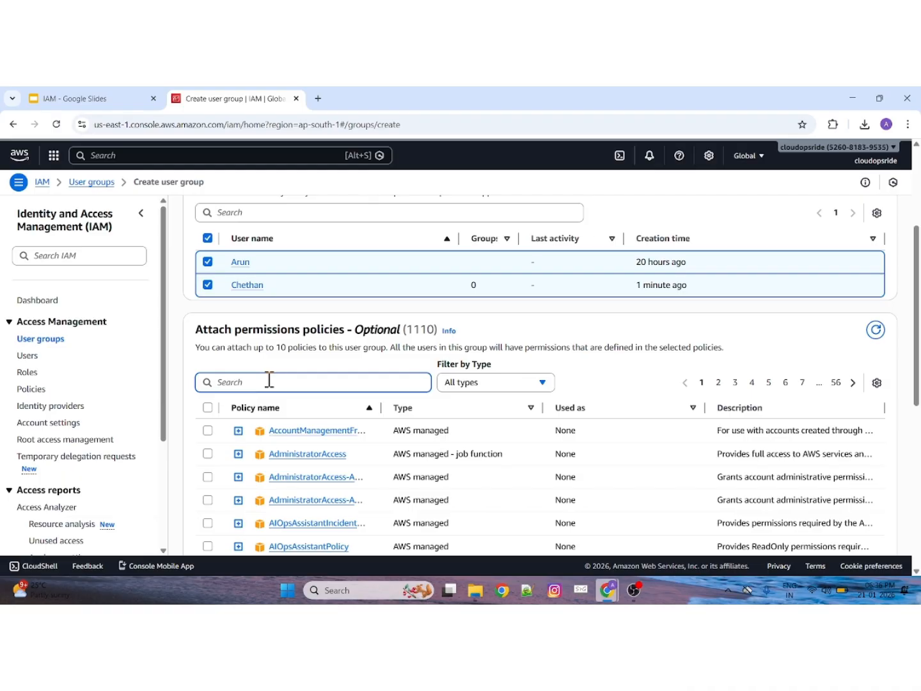
type("s3")
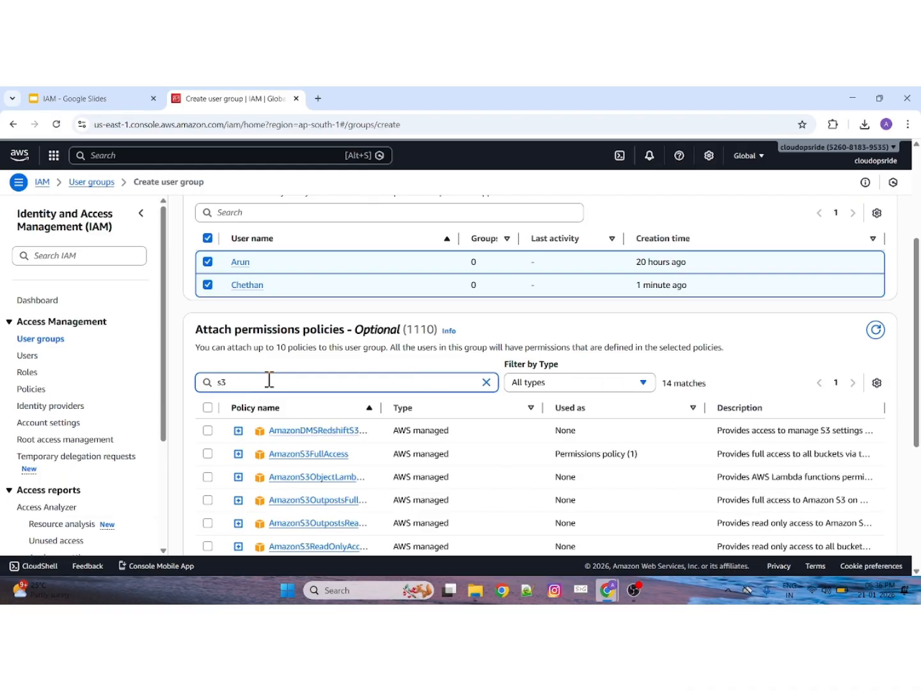
left_click(208, 453)
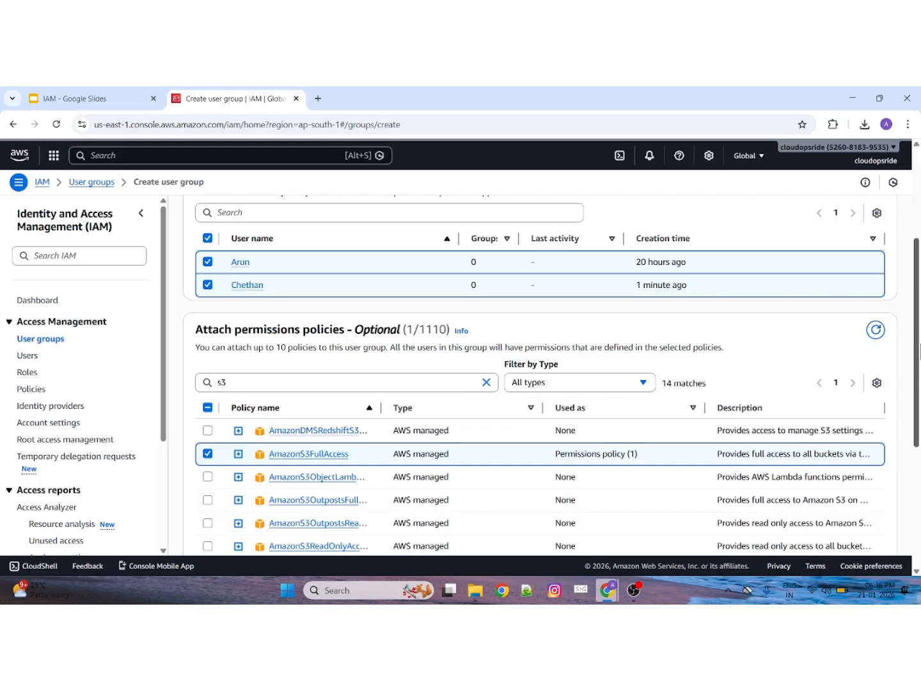
scroll(577, 410, "down", 4)
left_click(835, 526)
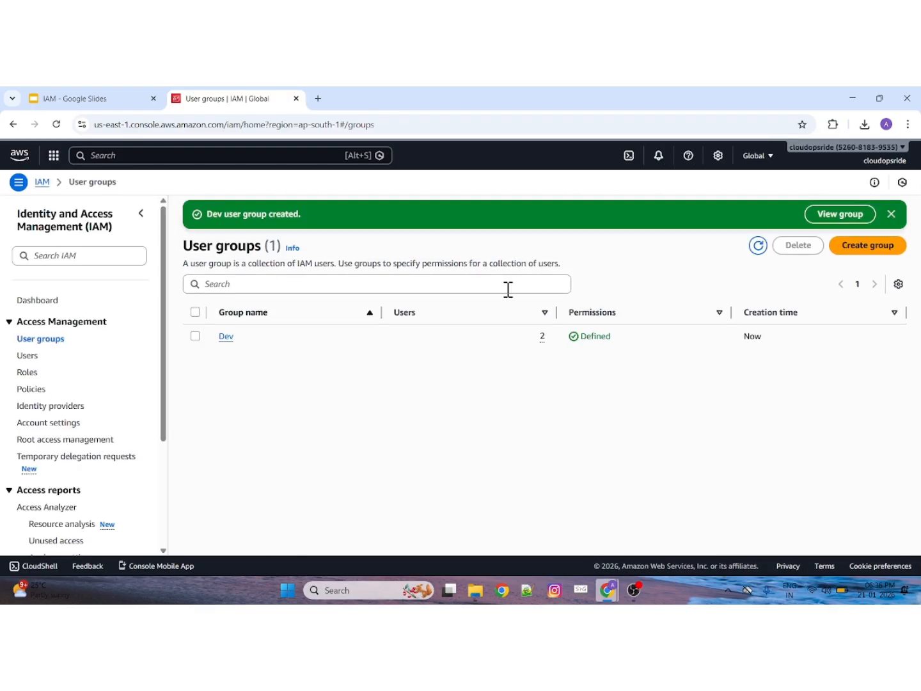
Examine the Dev group's members and permissions policies, and check the users list and the user groups list.
left_click(225, 337)
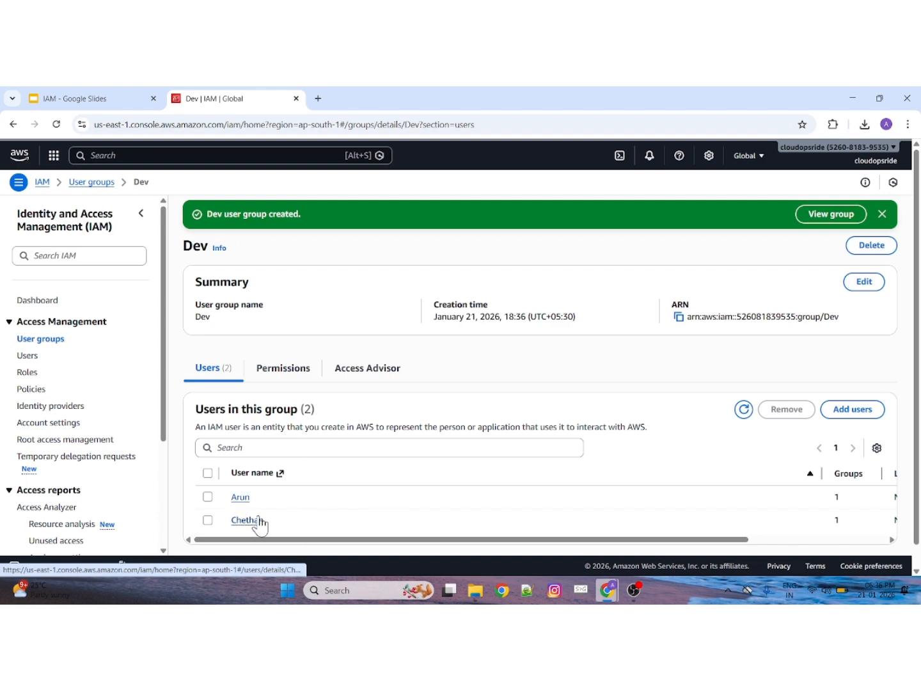
left_click(286, 369)
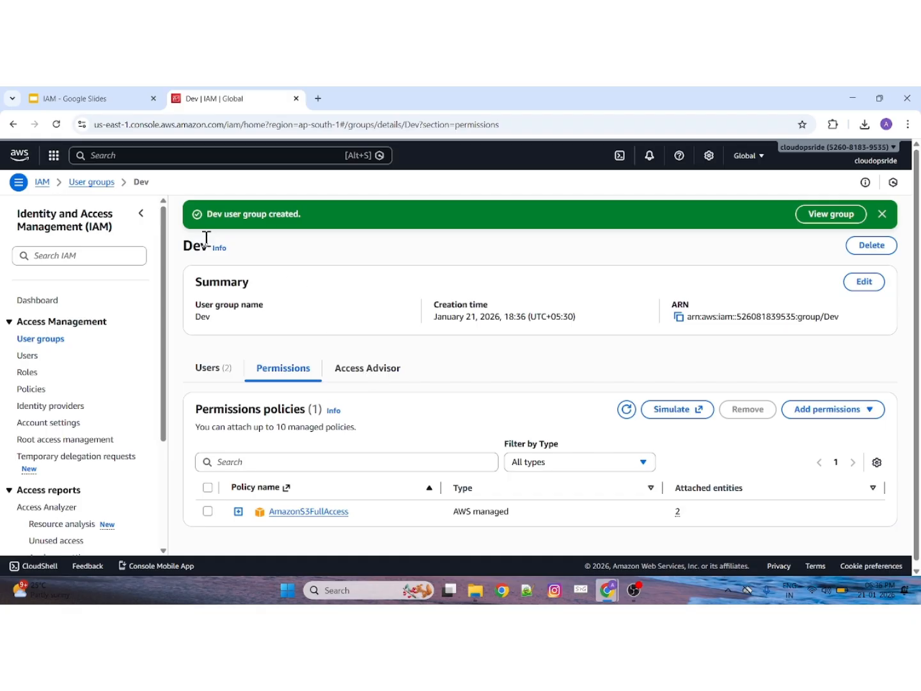
left_click(212, 370)
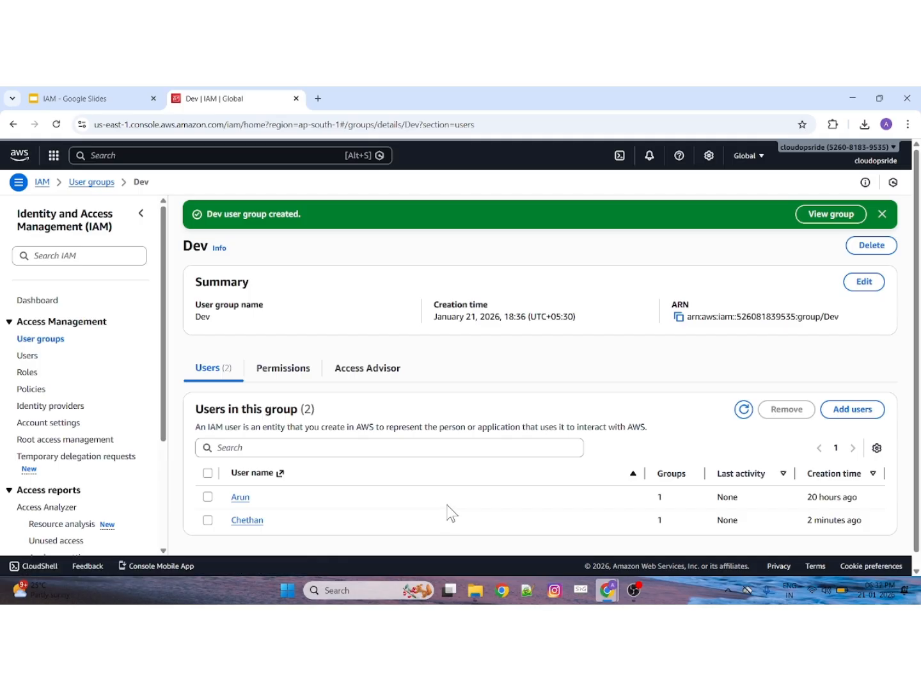
left_click(27, 356)
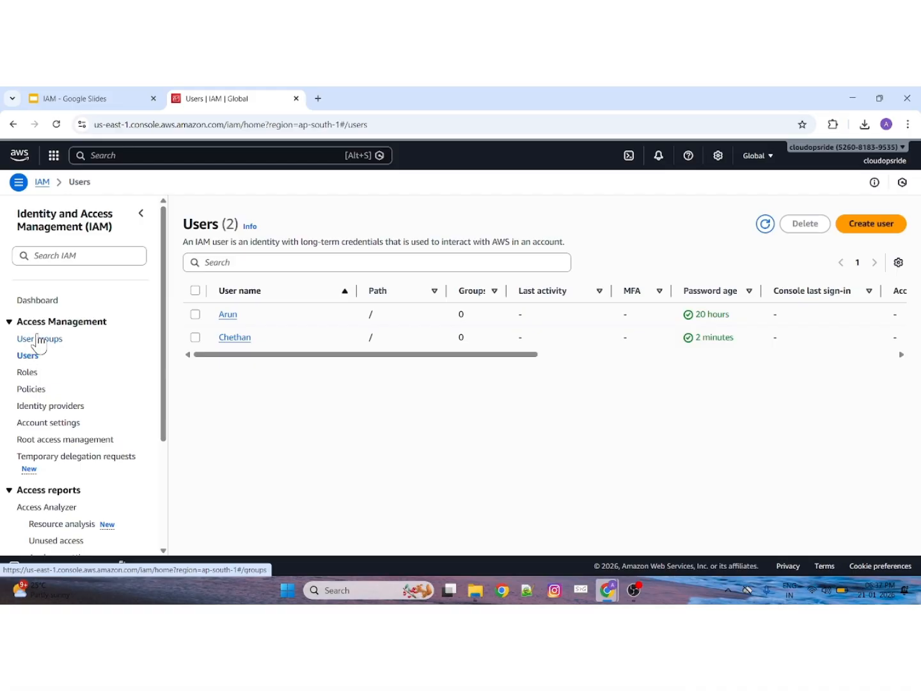
left_click(32, 341)
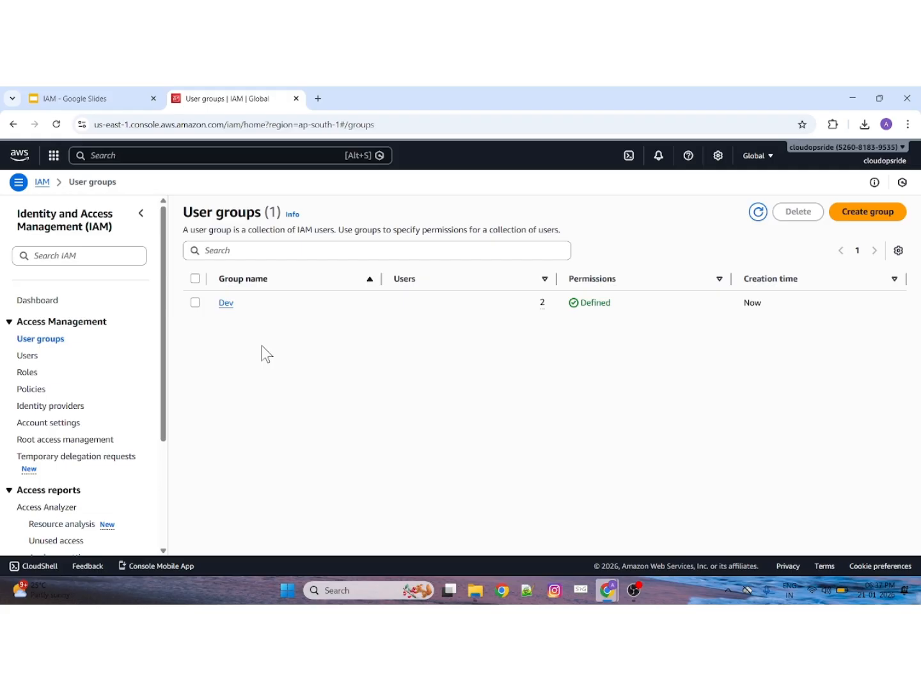
Examine the IAM policies list with its number of policies, and look over the categories of AWS services.
left_click(32, 389)
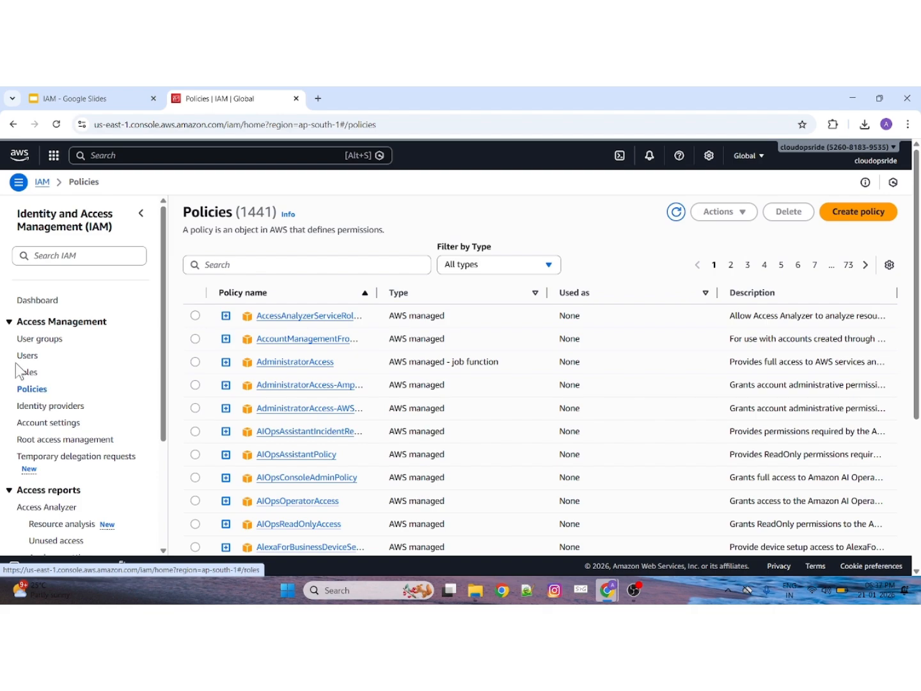
left_click_drag(243, 209, 274, 212)
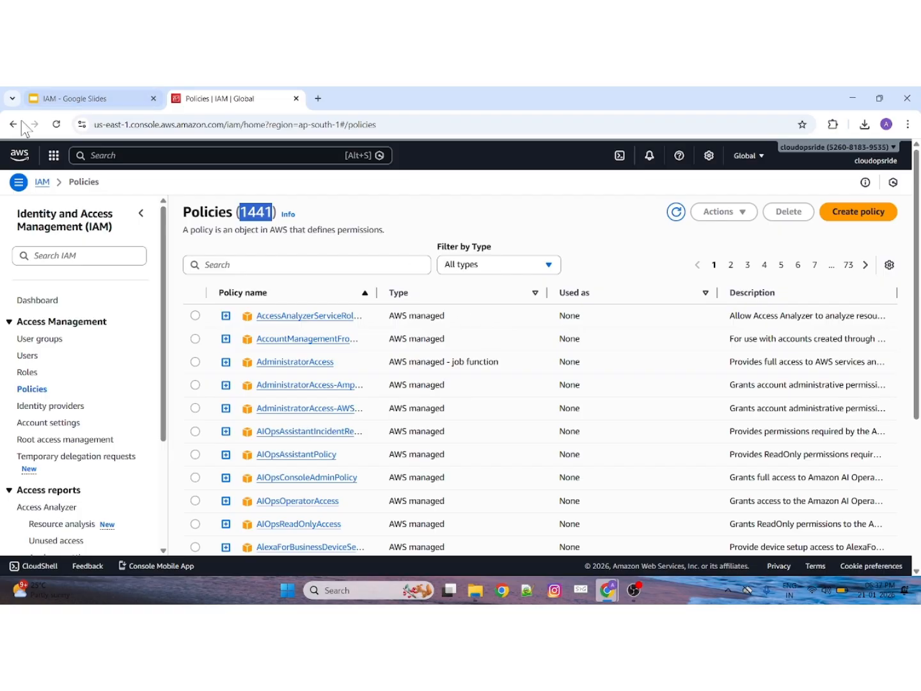
left_click(107, 151)
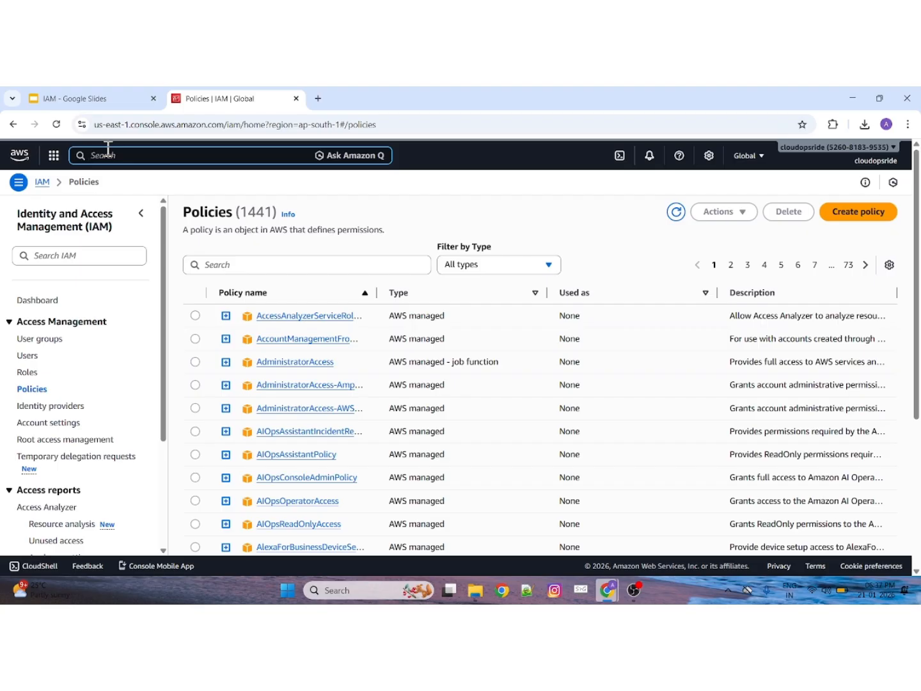
left_click(54, 157)
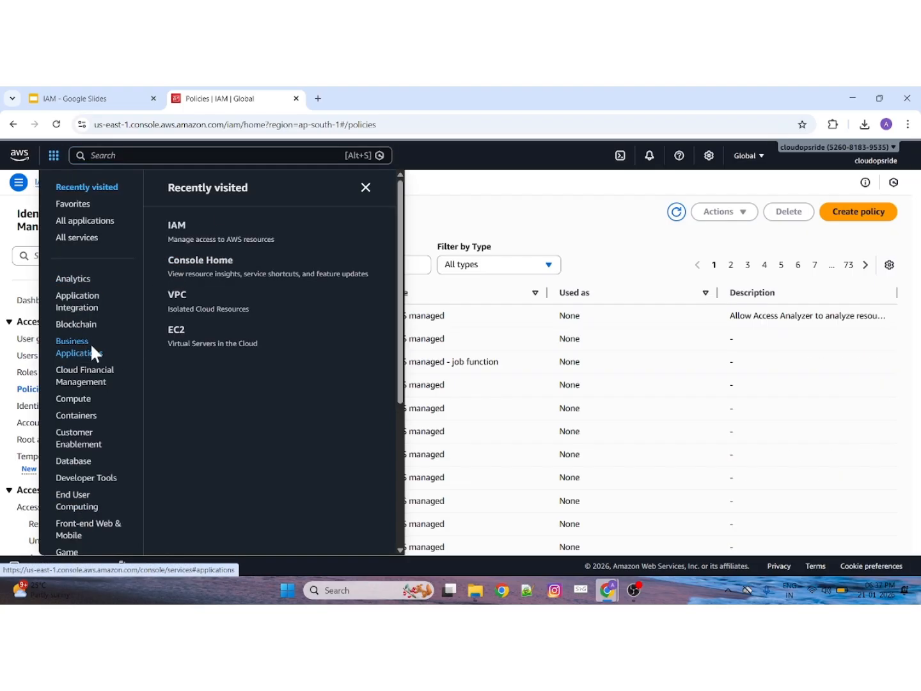
left_click(462, 165)
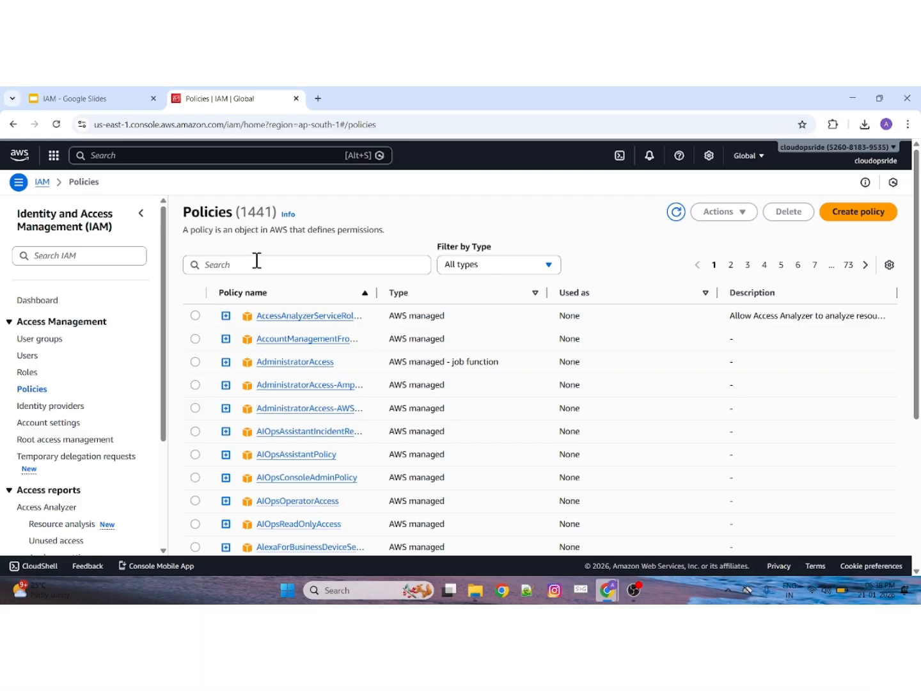
Examine the first listed user's permissions policies and how they are attached, and return to the policies list.
left_click(26, 356)
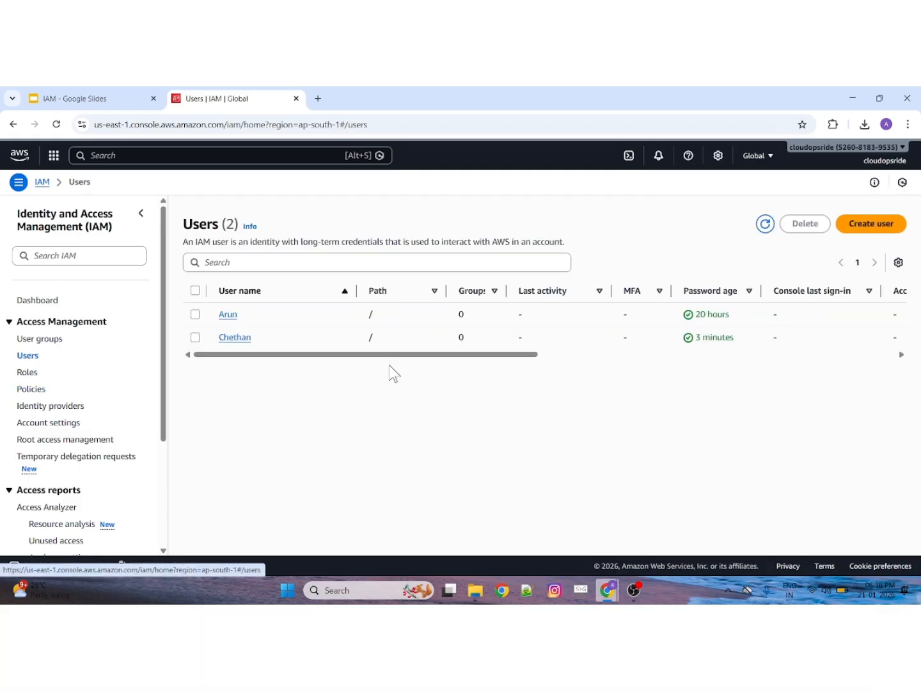
left_click(228, 315)
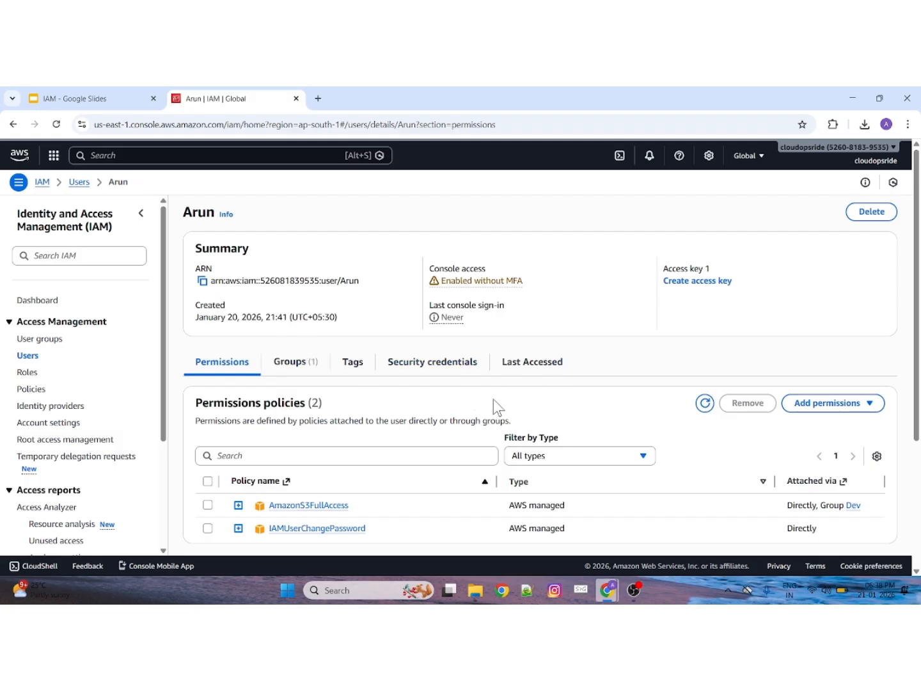
left_click_drag(919, 395, 919, 460)
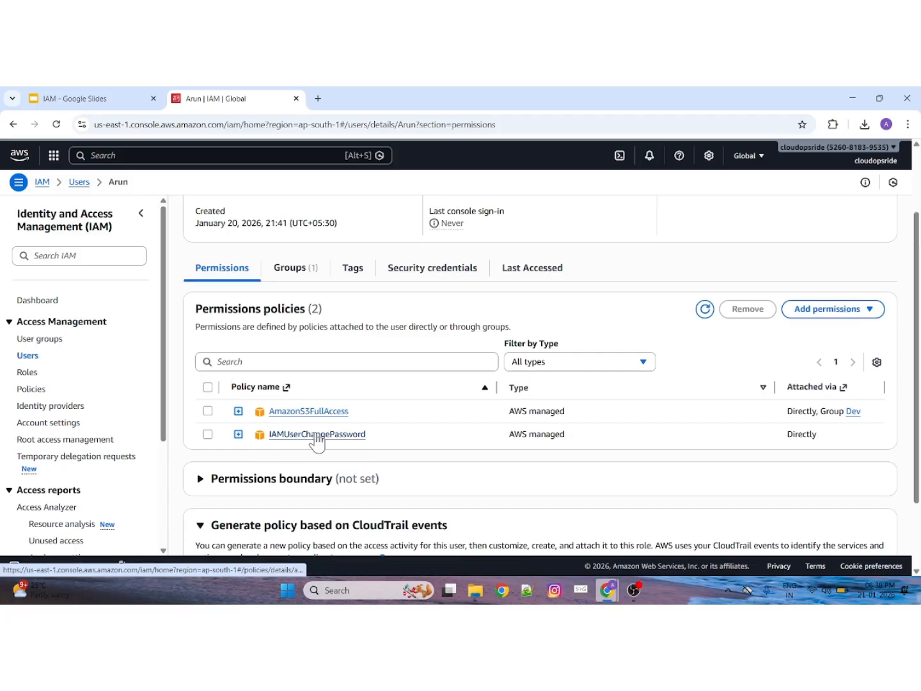
scroll(404, 383, "up", 2)
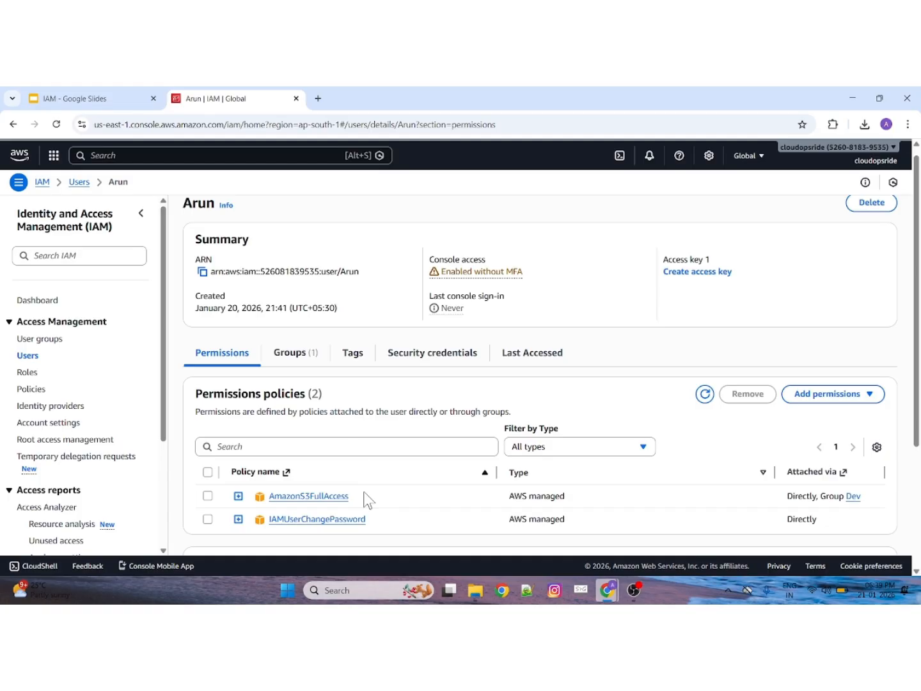
left_click(32, 389)
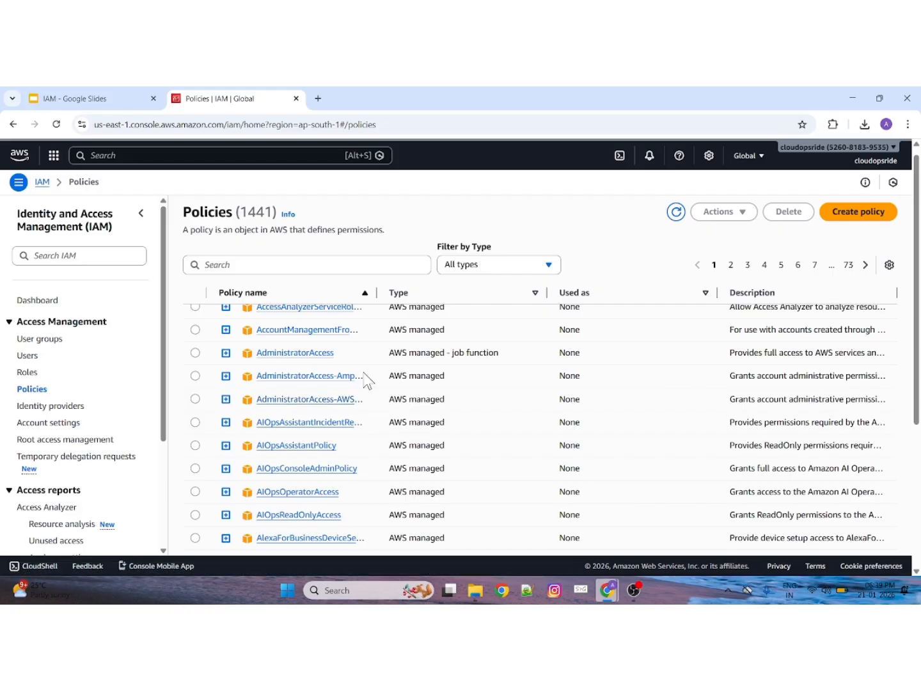
Switch to the IAM deck in Google Slides and present the "AWS IAM: What is a Policy?" slide full screen.
left_click(28, 95)
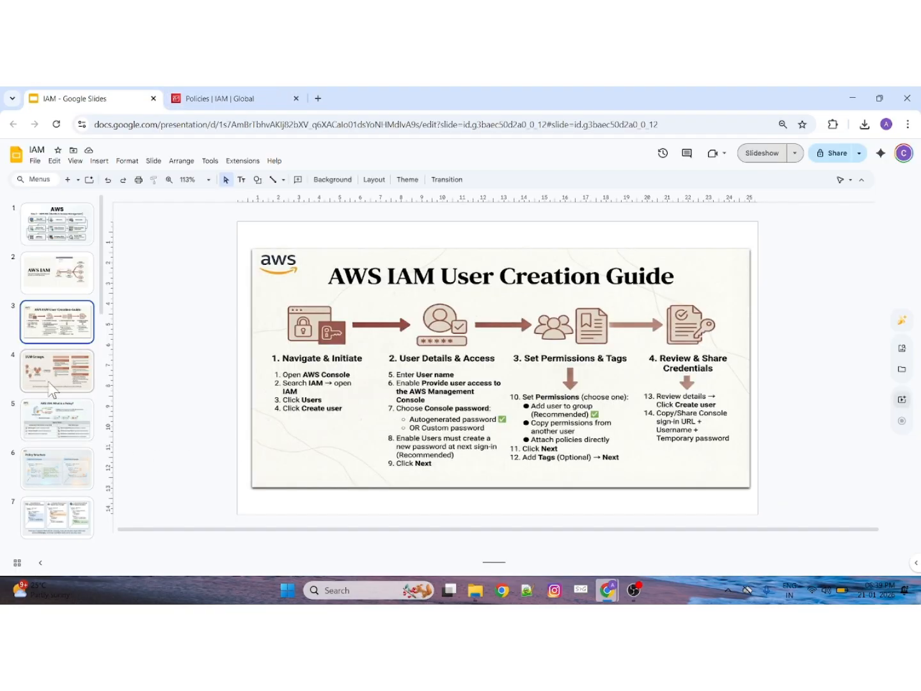
left_click(64, 384)
left_click(76, 439)
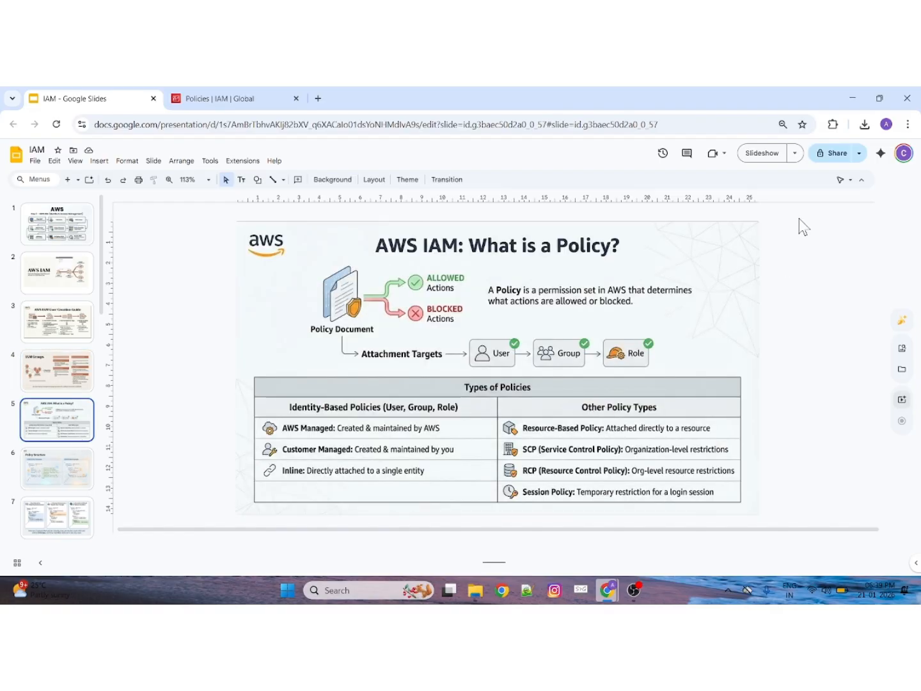
left_click(764, 153)
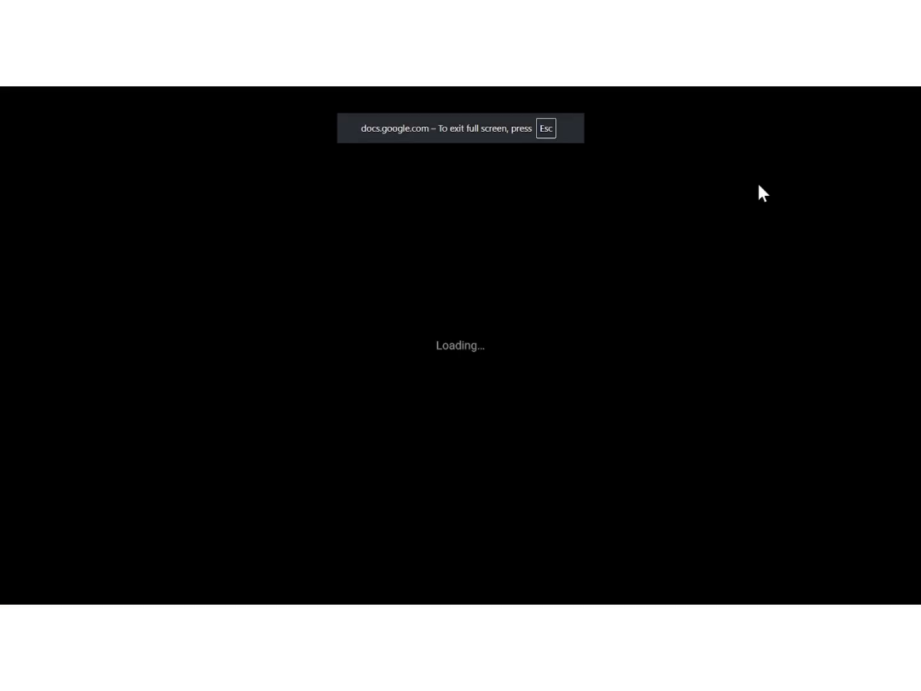
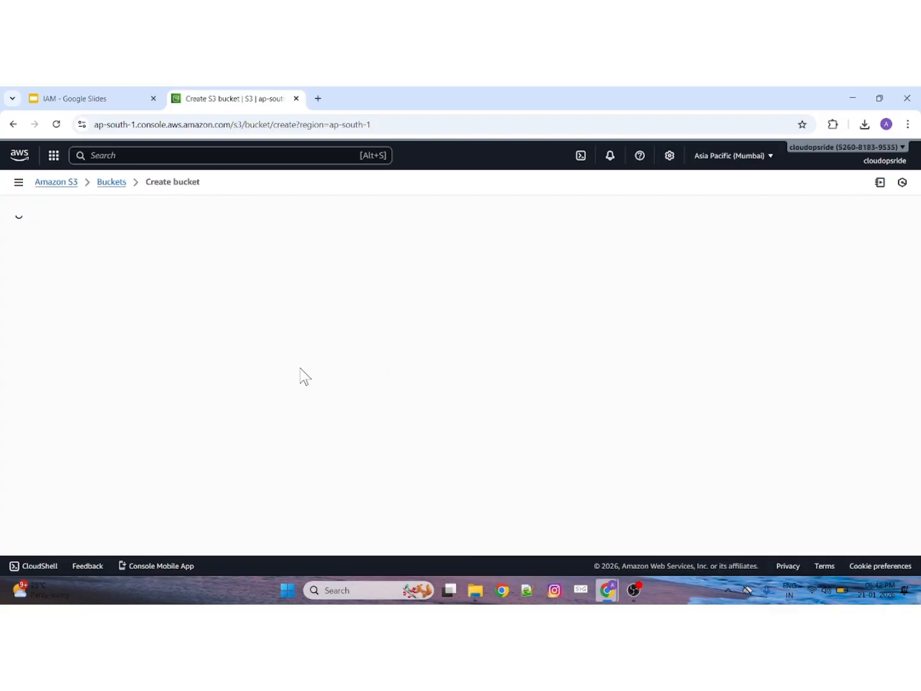
Try to create a general purpose S3 bucket named test000111111 with the default settings.
left_click(75, 412)
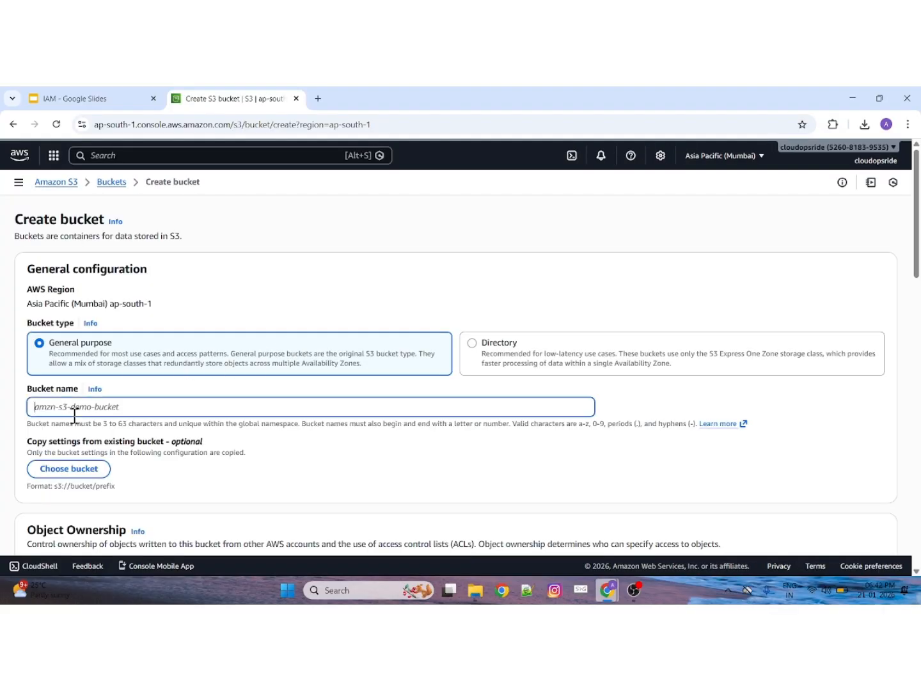
type("test000111111")
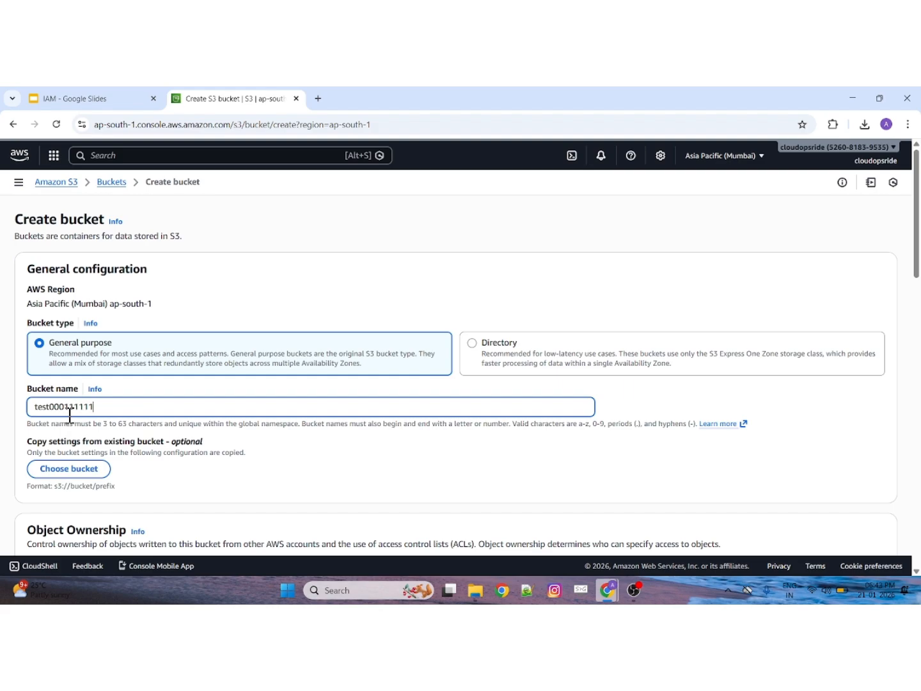
left_click_drag(919, 251, 920, 537)
left_click(846, 512)
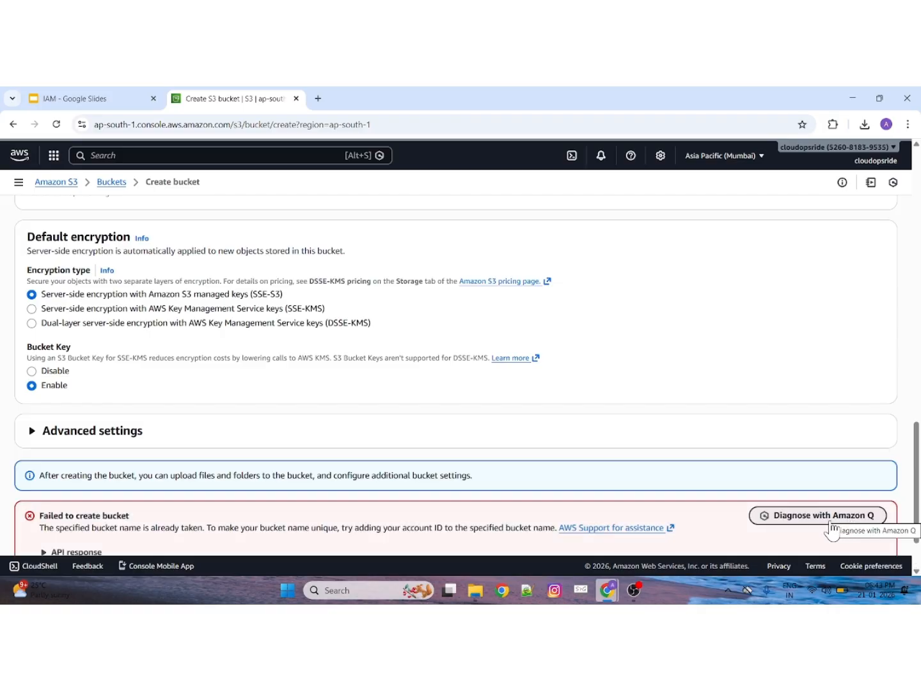
left_click_drag(920, 443, 920, 201)
left_click(108, 306)
type("3433")
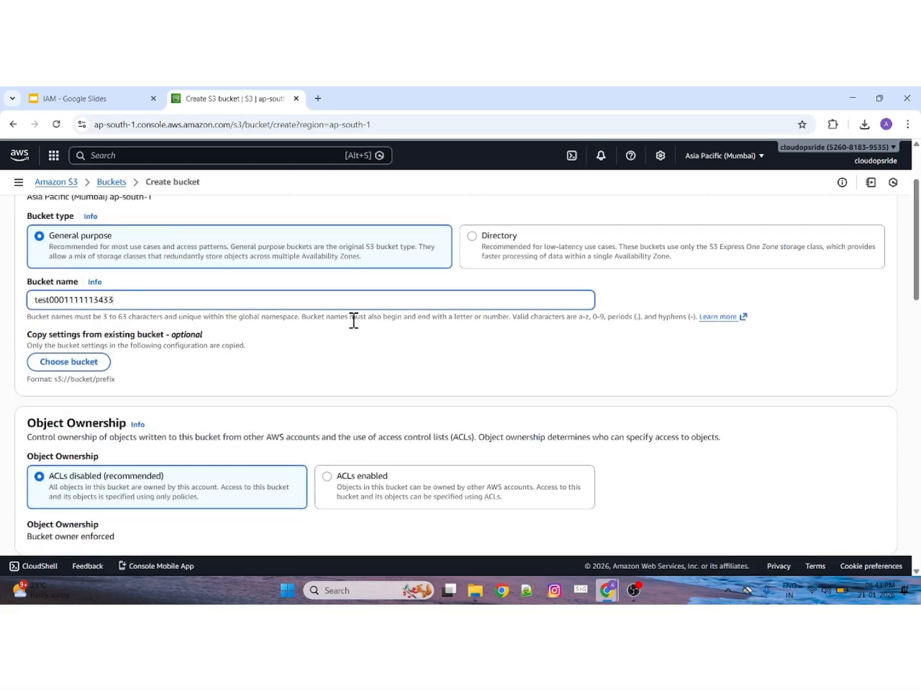
left_click_drag(917, 240, 917, 505)
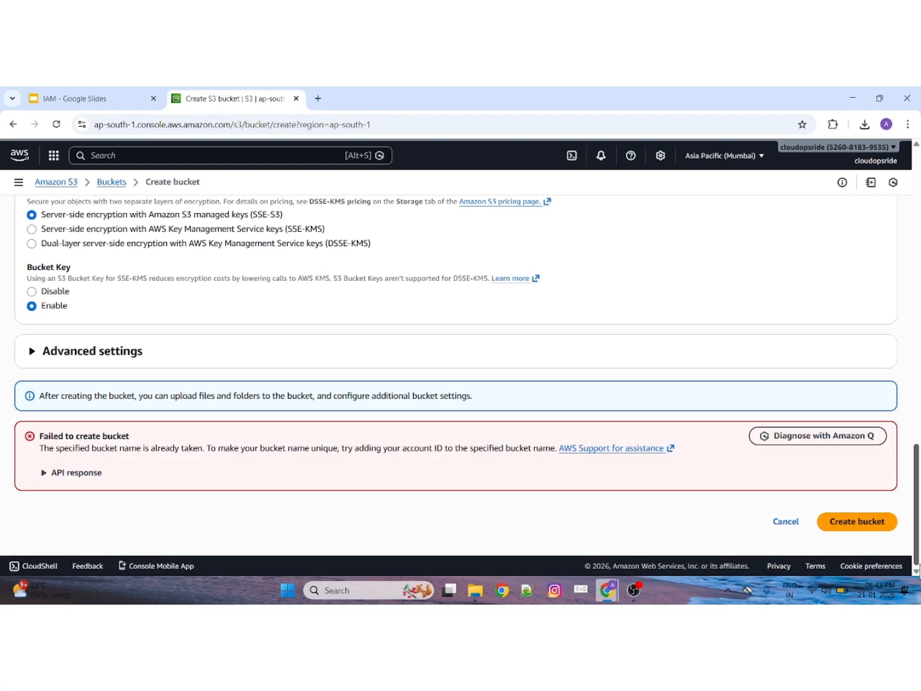
left_click(855, 524)
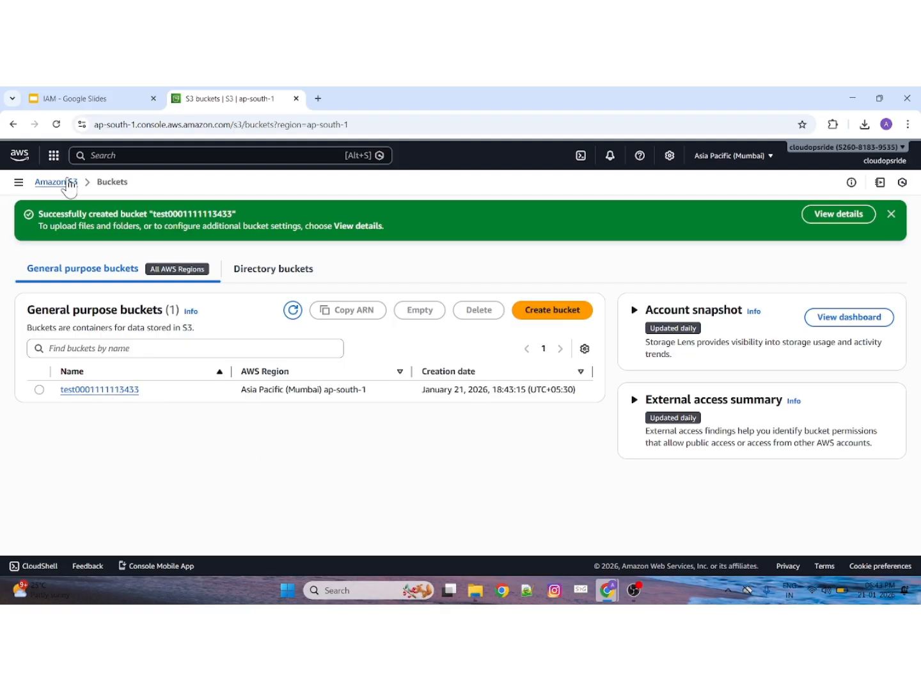
left_click(106, 392)
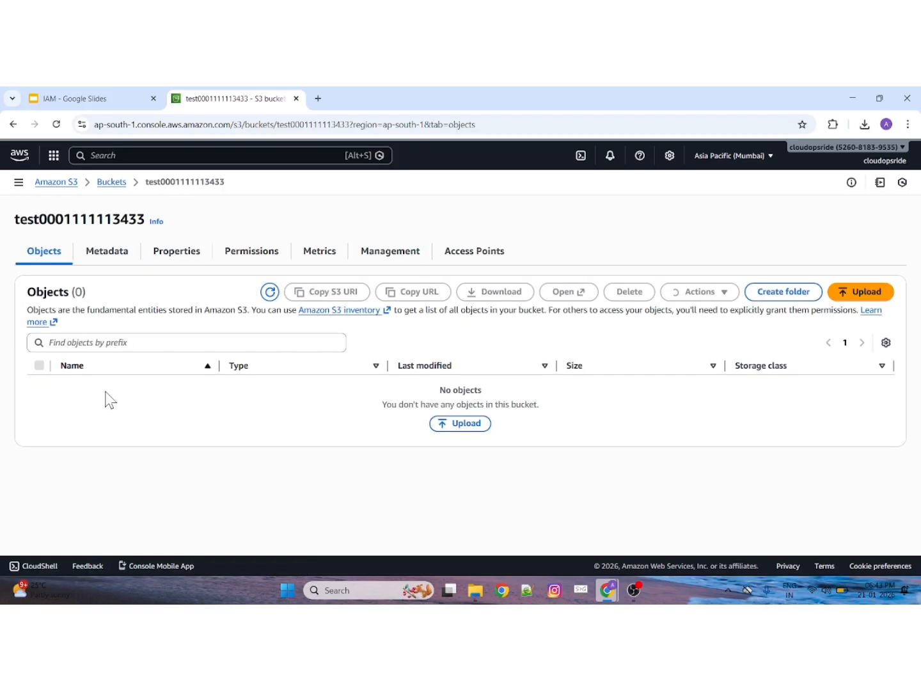
left_click(247, 256)
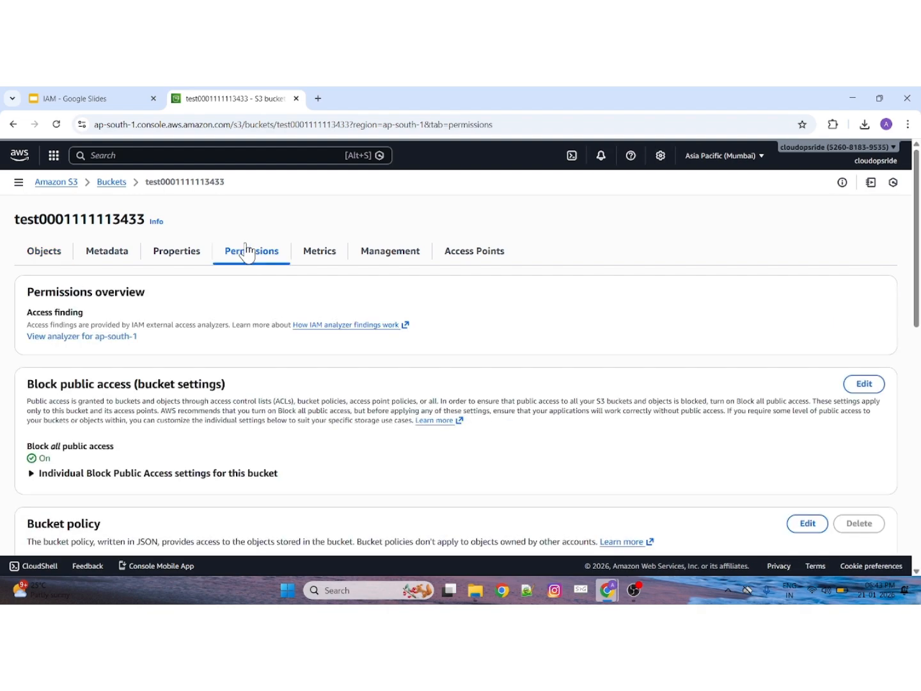
left_click_drag(917, 245, 919, 318)
left_click(123, 382)
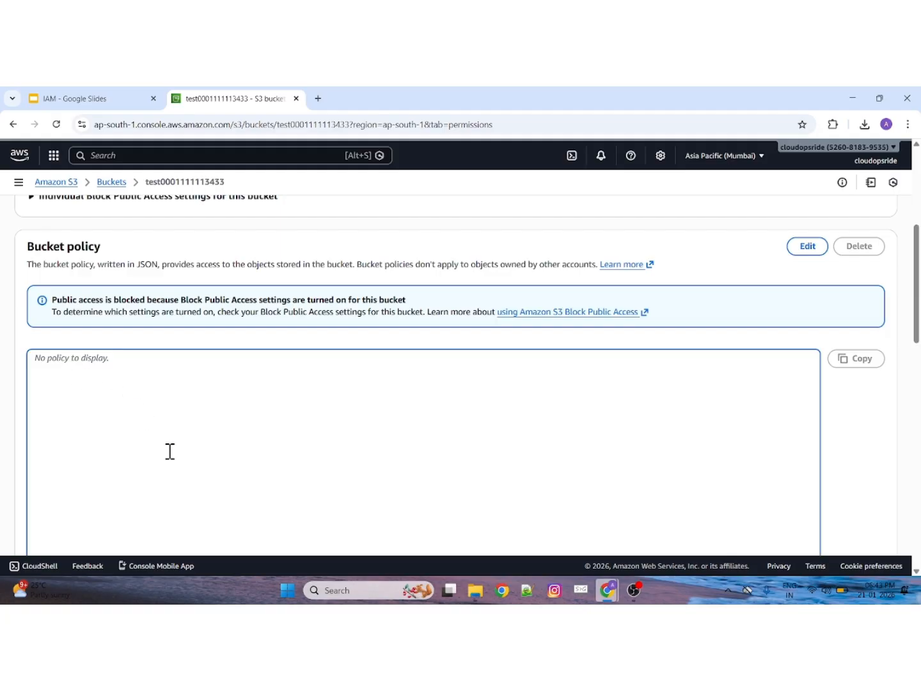
left_click(103, 96)
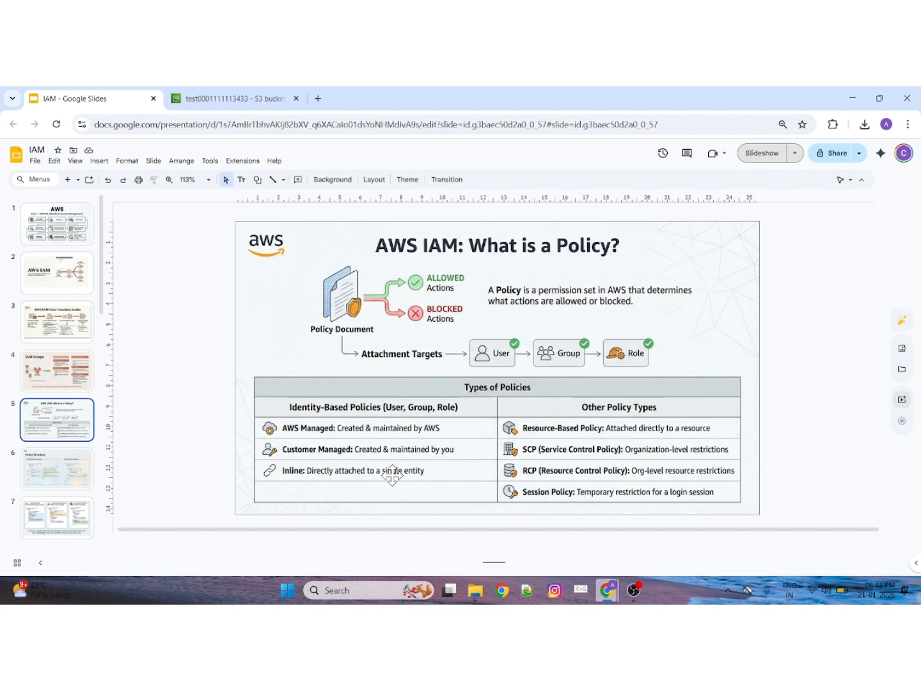
left_click(236, 96)
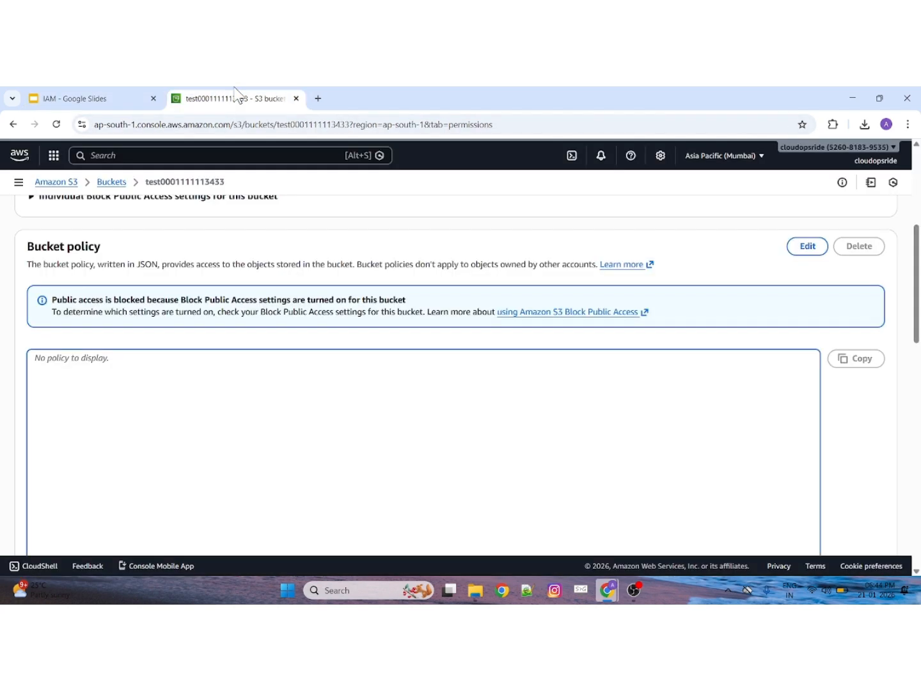
Go to the IAM policies list and search it for s3, then switch back to the "What is a Policy?" slide in Google Slides.
left_click(130, 154)
type("IAM")
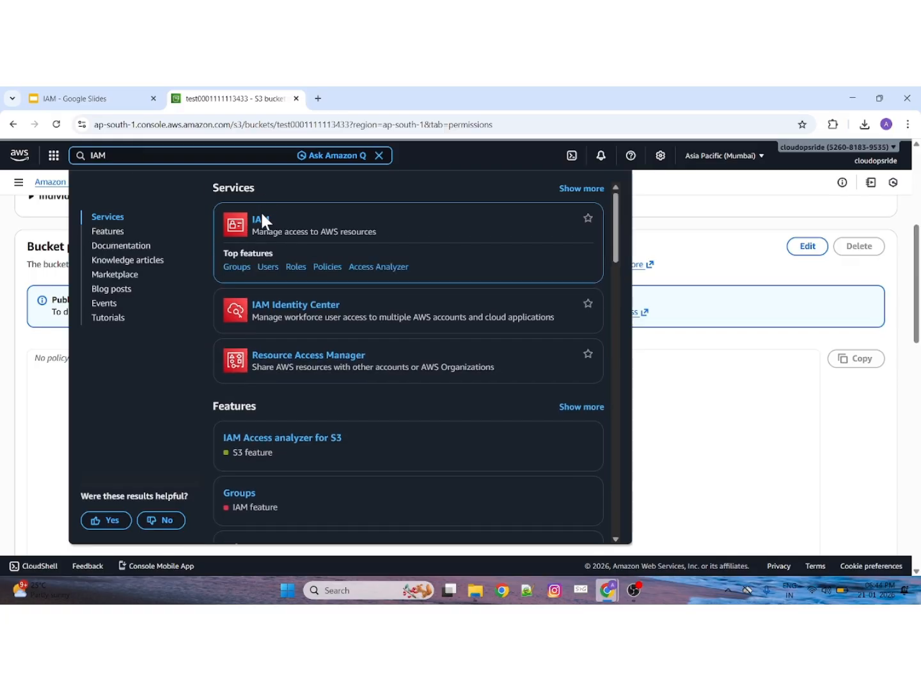
left_click(262, 216)
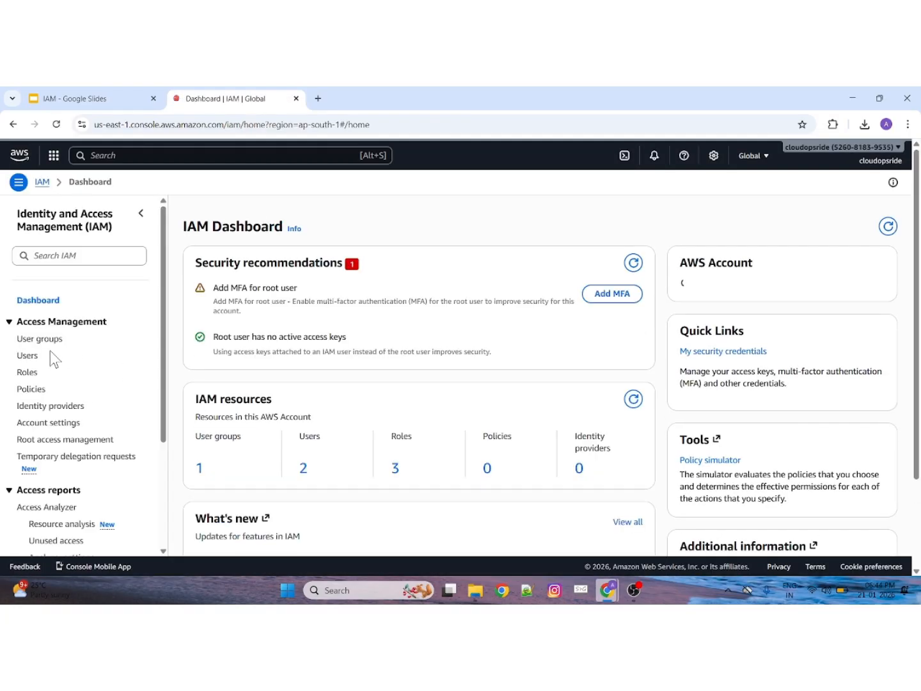
left_click(28, 389)
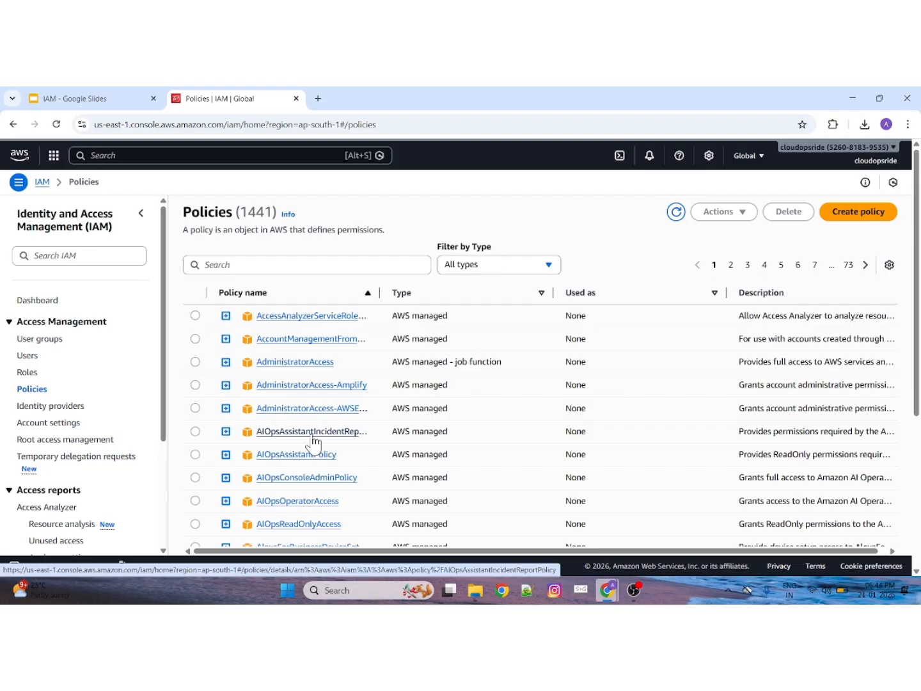
left_click(265, 264)
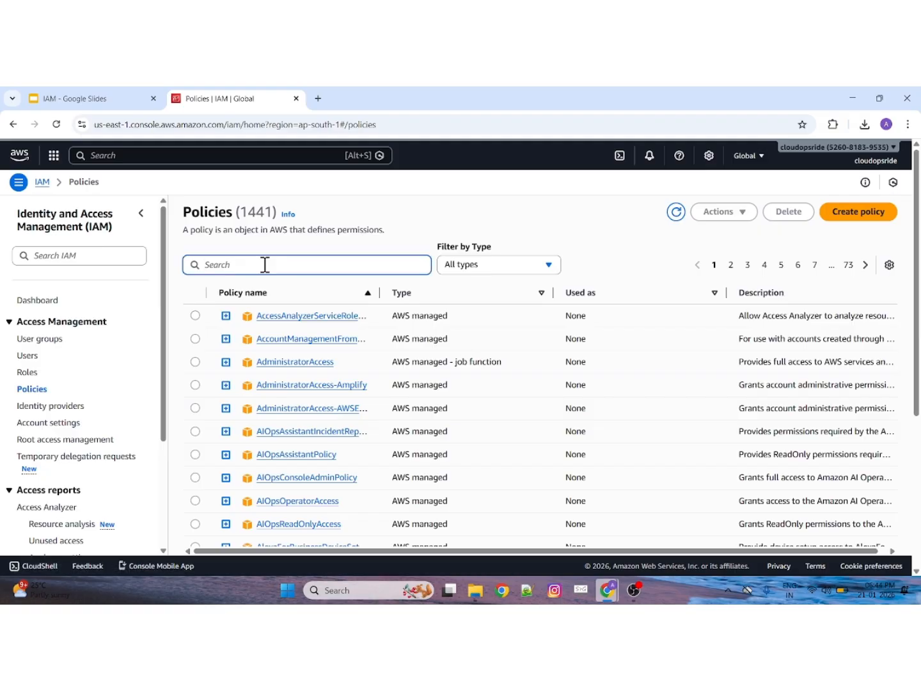
type("s3")
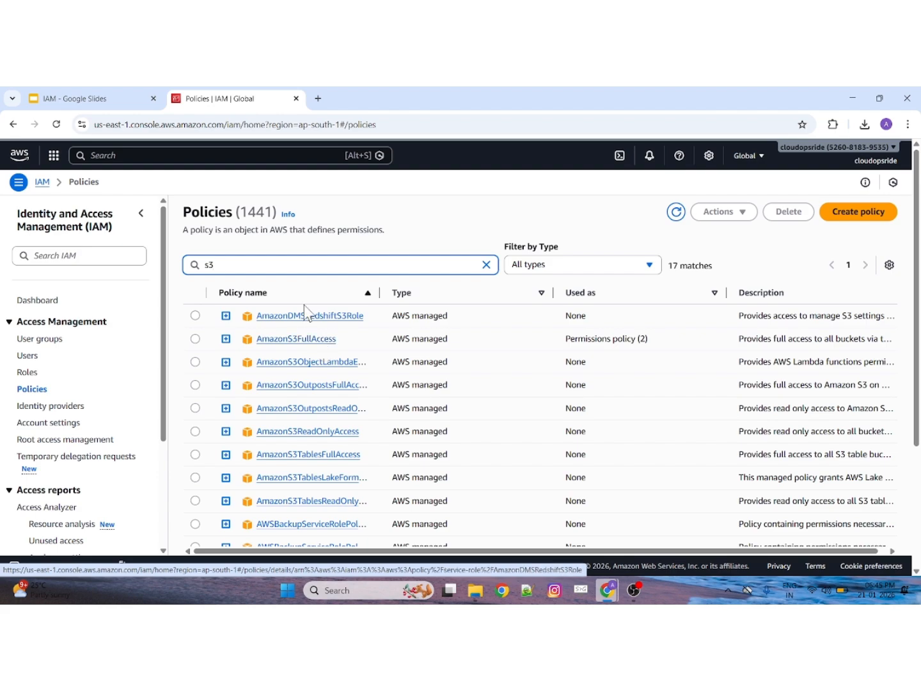
left_click(82, 99)
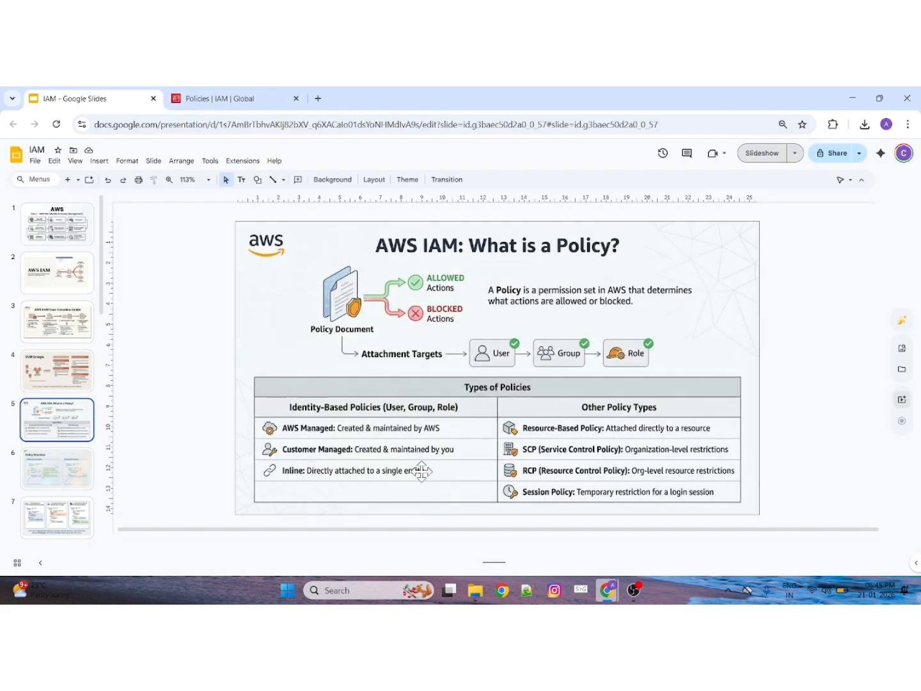
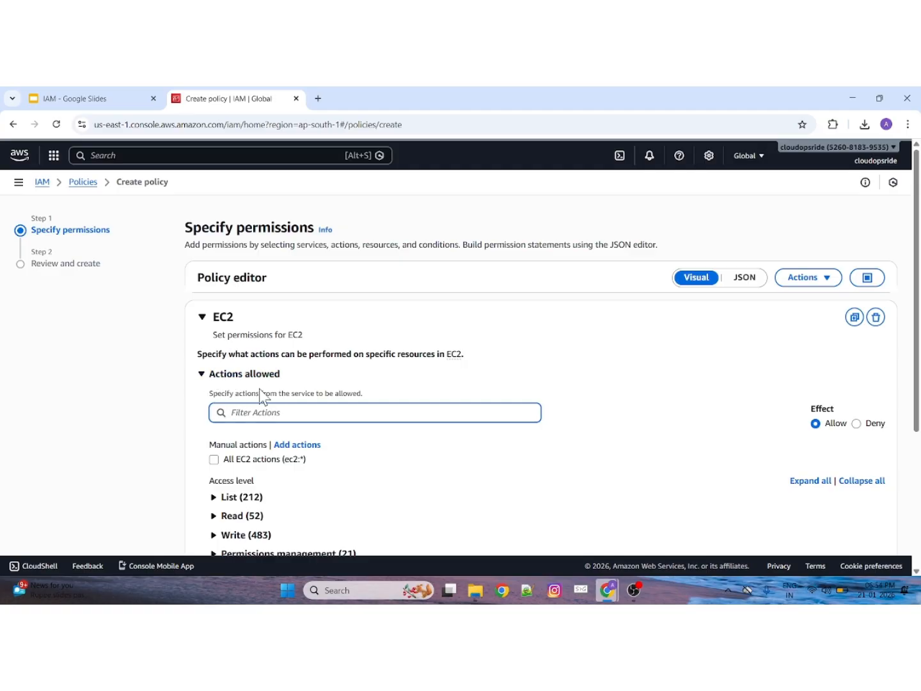
Compare the three sample IAM policies on slide 7 in Google Slides with the EC2 permissions in the AWS visual policy editor.
left_click(132, 101)
left_click(194, 97)
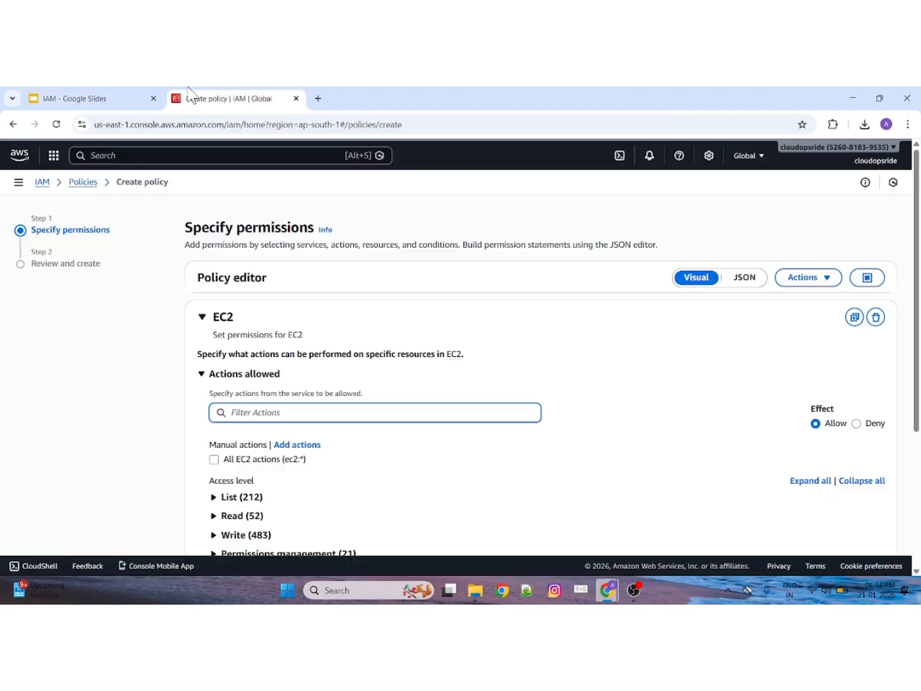
left_click(96, 100)
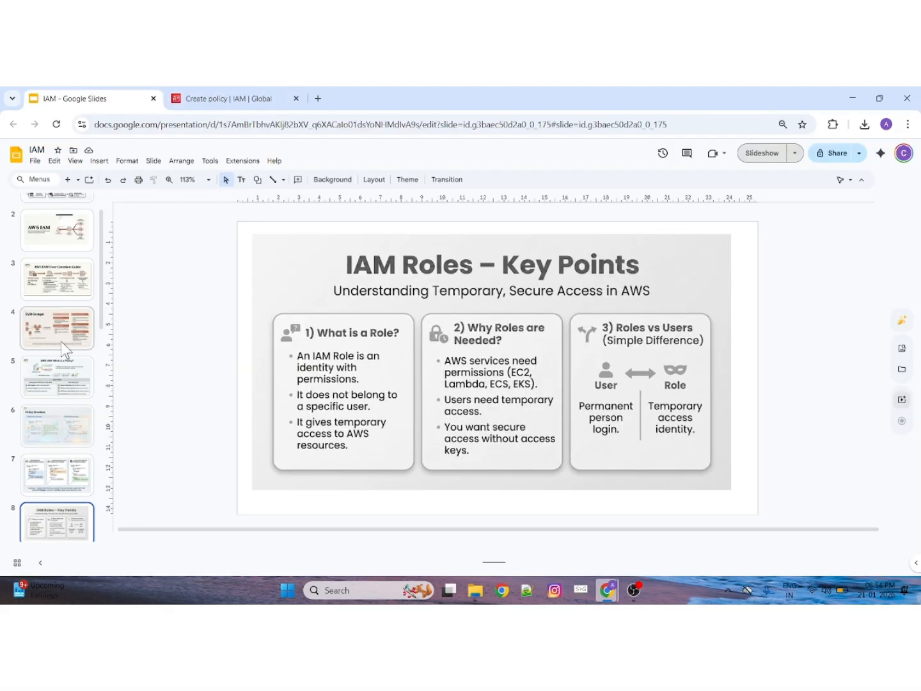
left_click(61, 463)
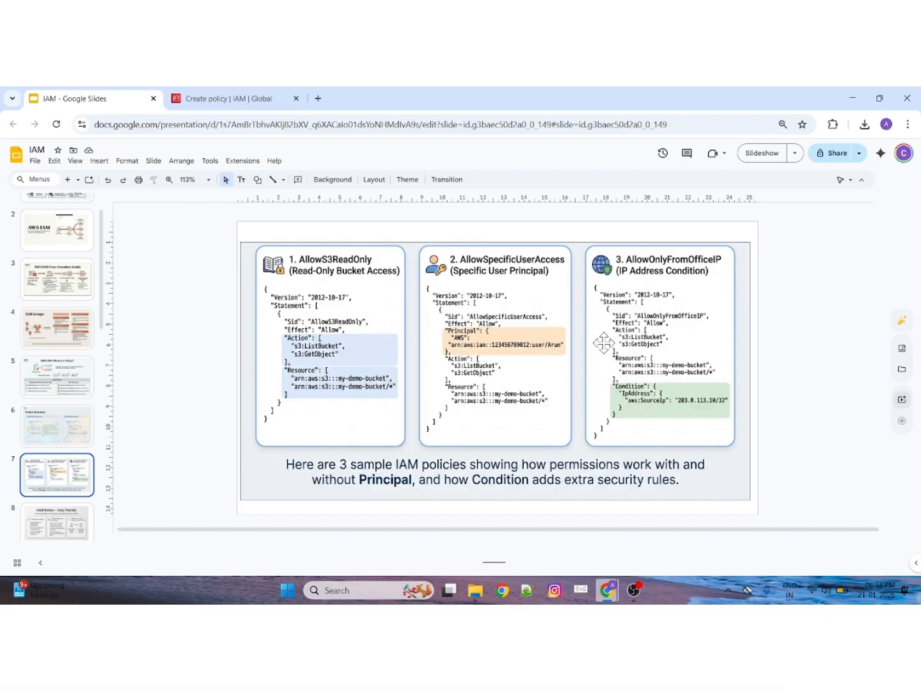
left_click(224, 97)
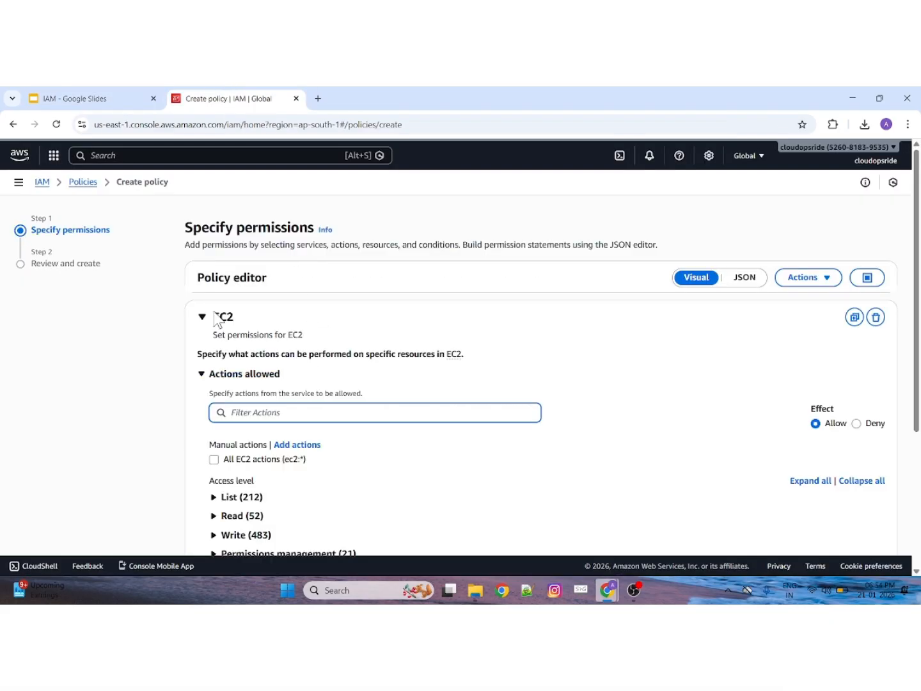
left_click(75, 97)
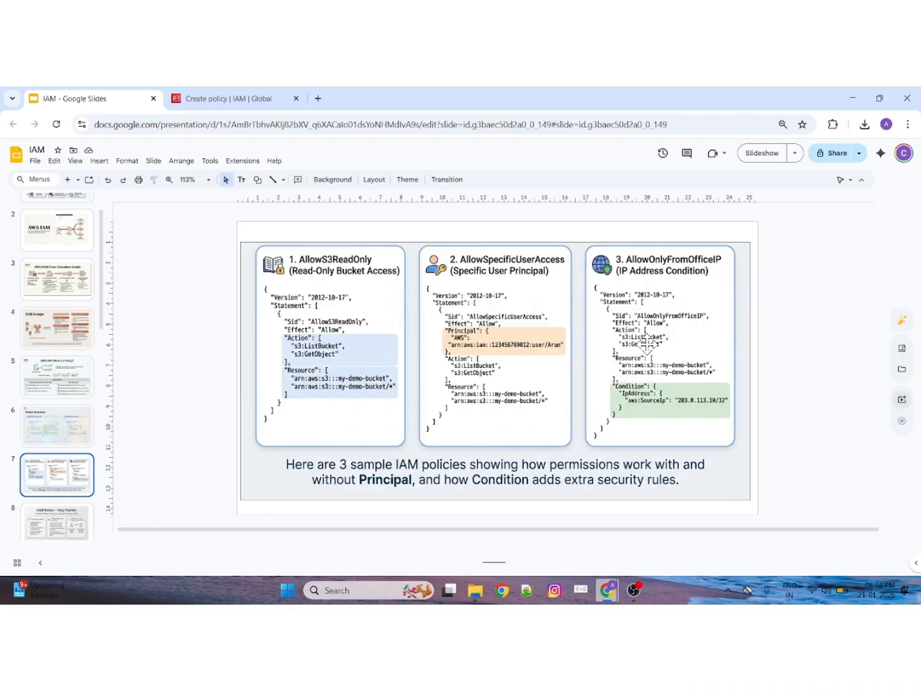
left_click(224, 98)
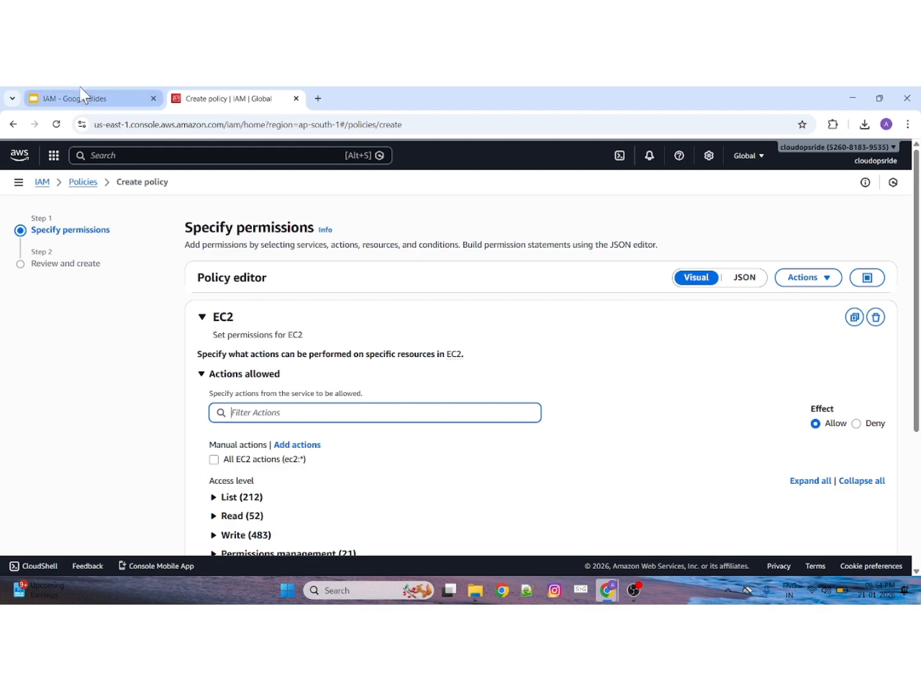
left_click(89, 99)
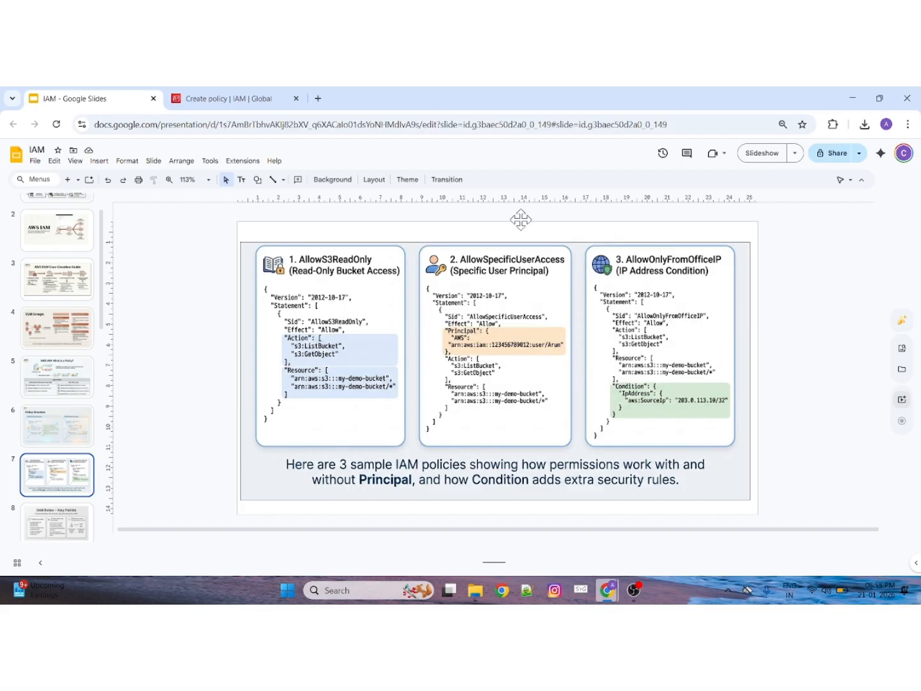
left_click(220, 97)
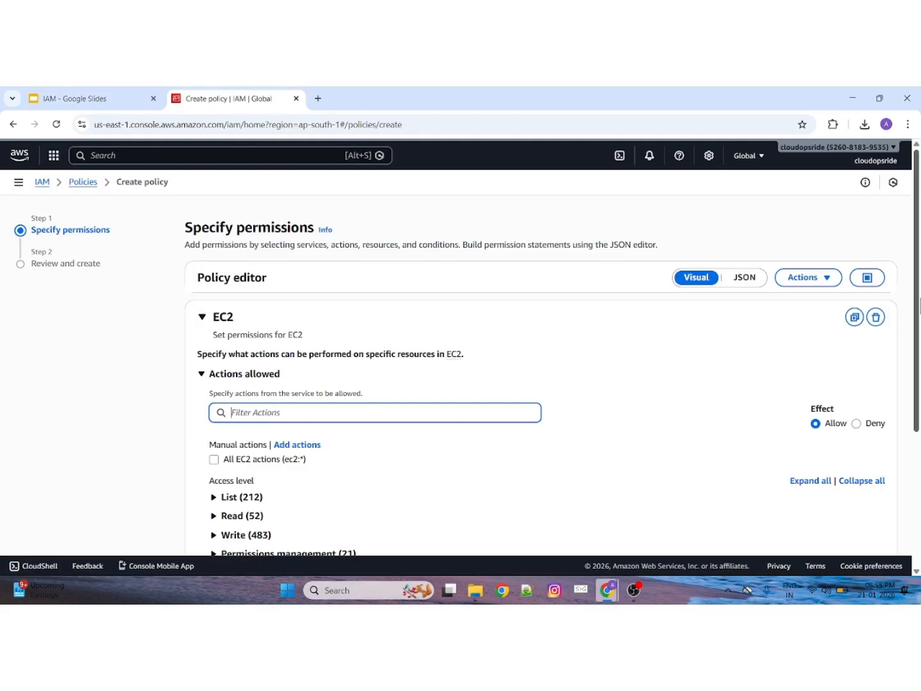
Try allowing all EC2 actions (ec2:*) in the policy editor, and clear that selection again.
scroll(334, 367, "down", 2)
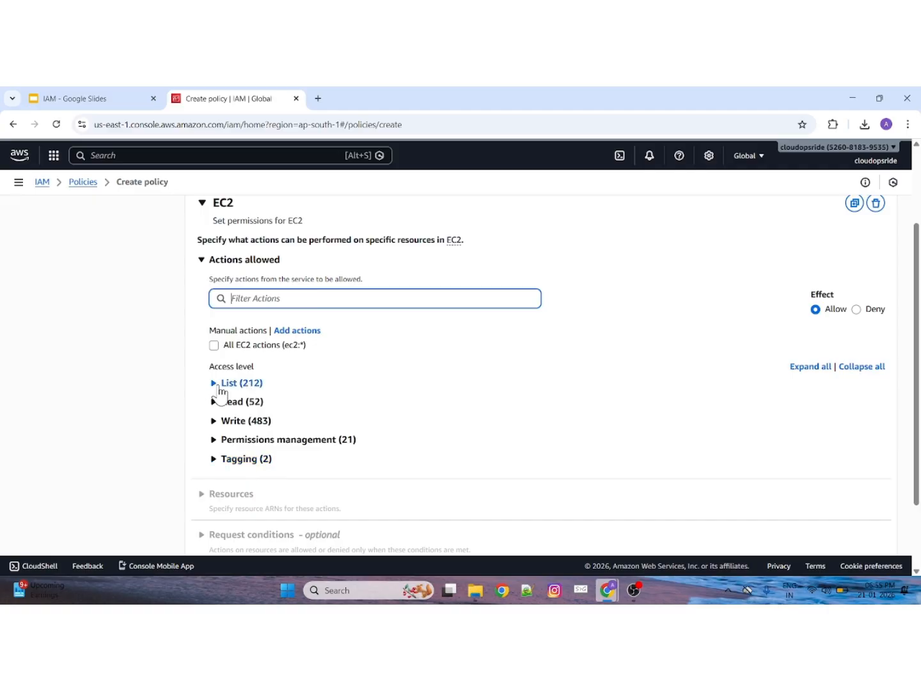
left_click(216, 341)
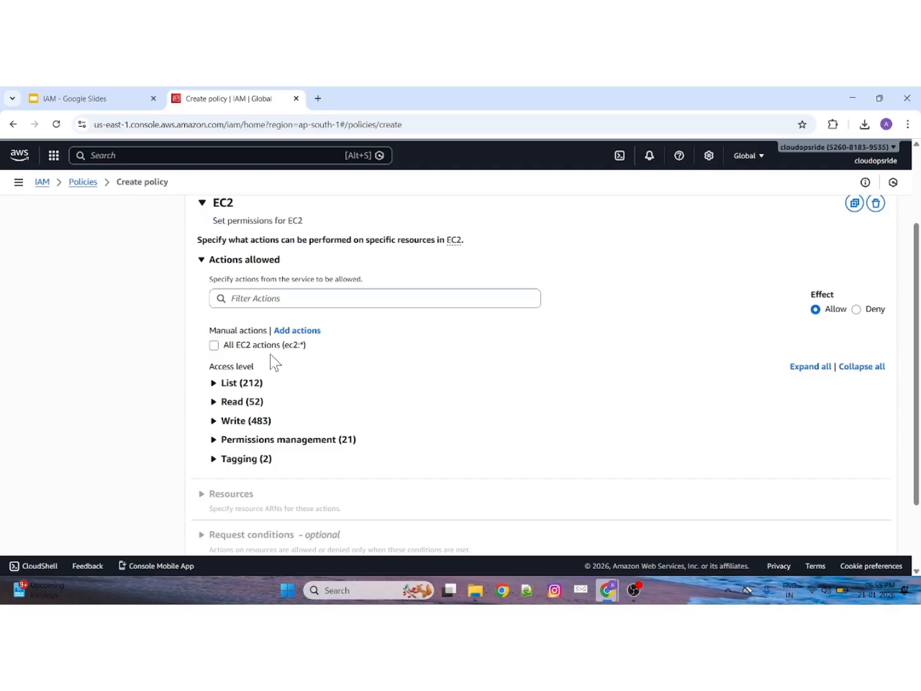
left_click(213, 346)
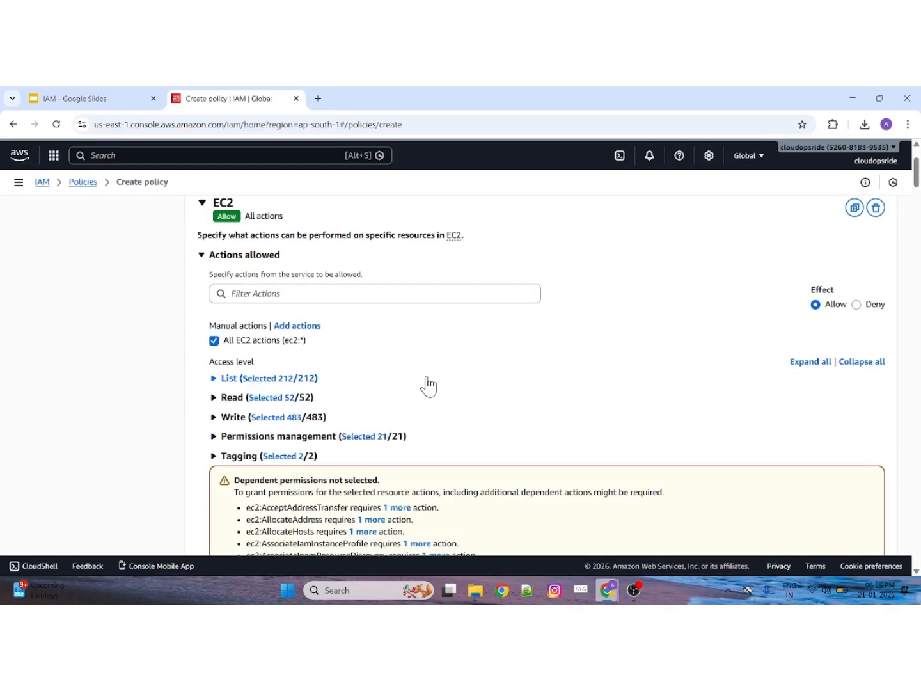
left_click(215, 341)
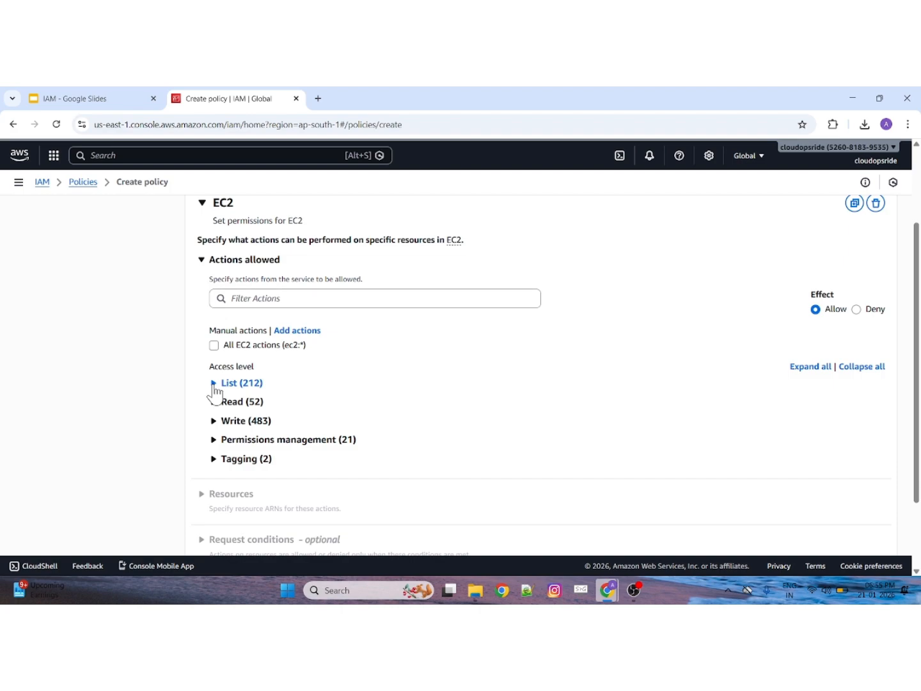
Look over the individual EC2 List actions, collapse them, and allow all EC2 actions (ec2:*) in the policy.
left_click(214, 384)
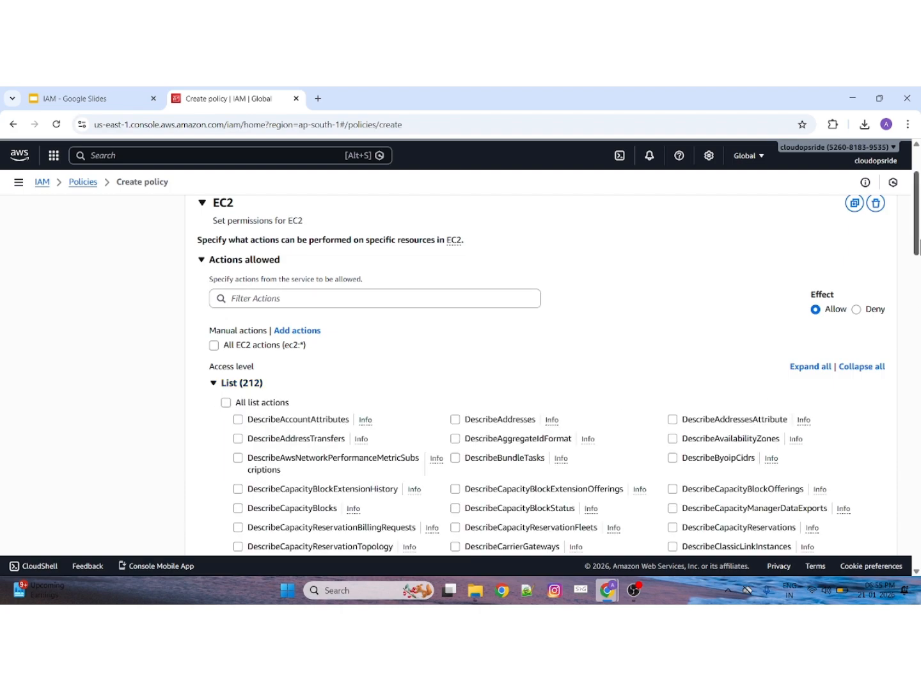
mouse_move(919, 240)
left_mouse_down()
mouse_move(920, 540)
mouse_move(920, 245)
left_mouse_up()
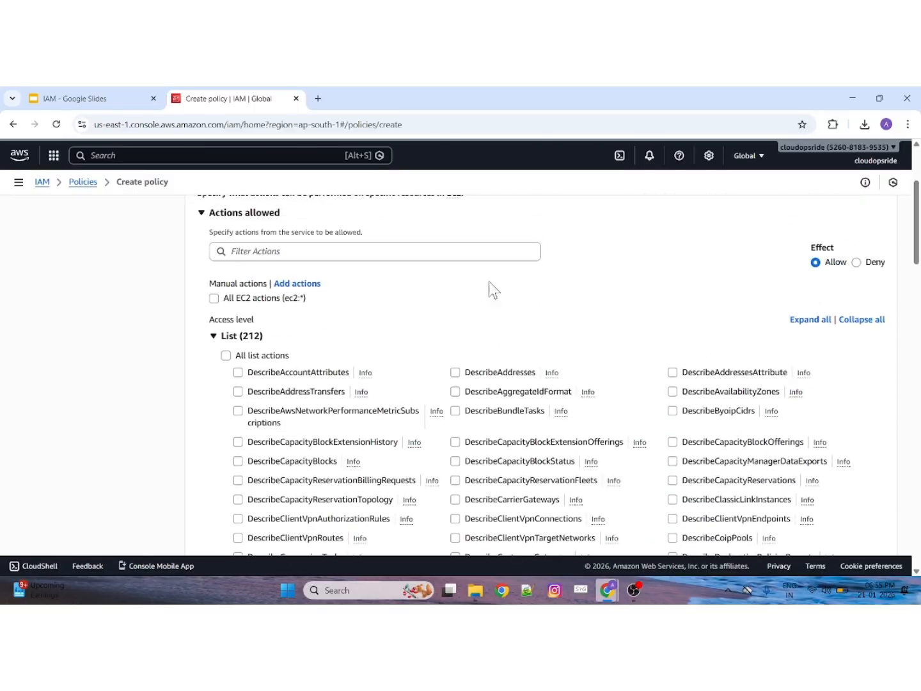
left_click(215, 336)
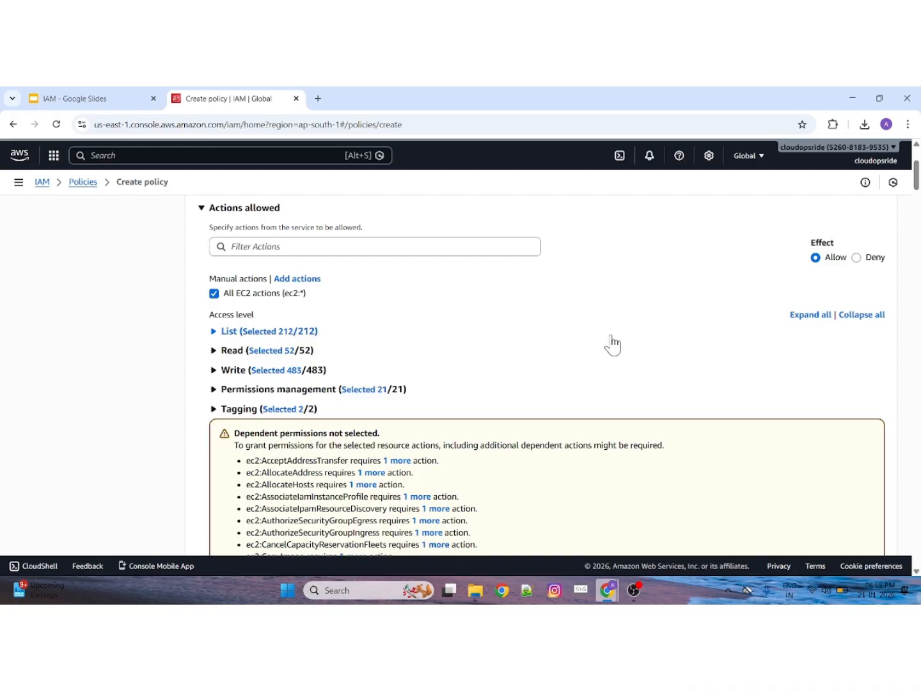
Check the sample policies slide again, and examine the Resources section of the policy's EC2 permissions.
left_click(78, 97)
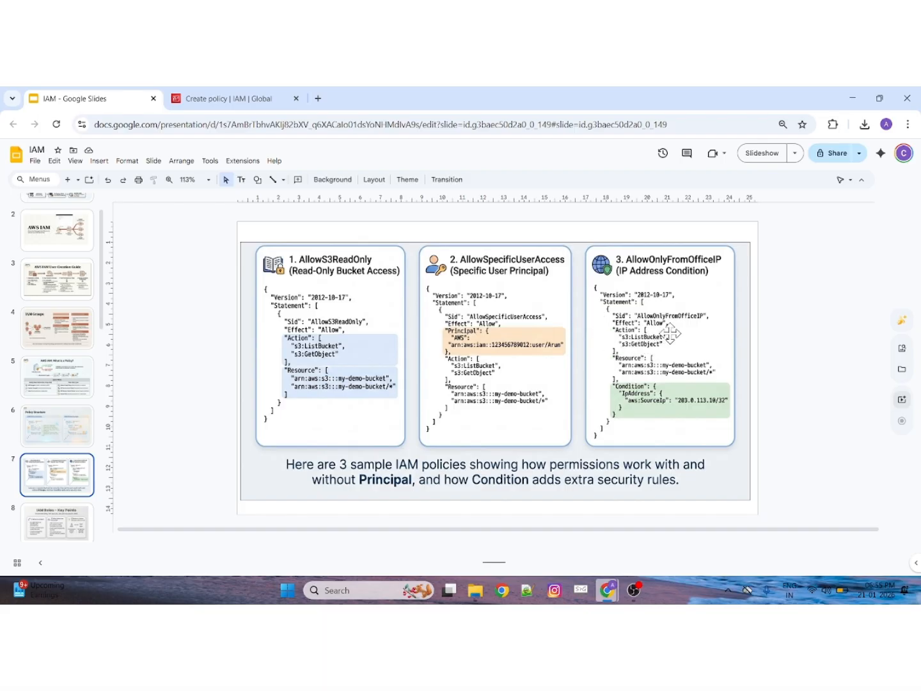
left_click(240, 98)
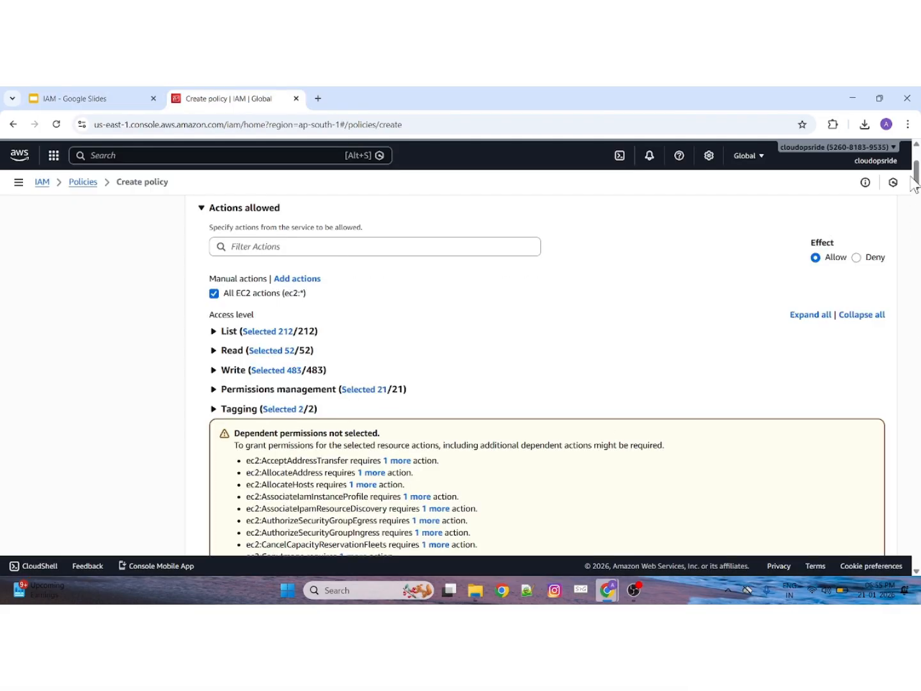
left_click_drag(916, 179, 917, 550)
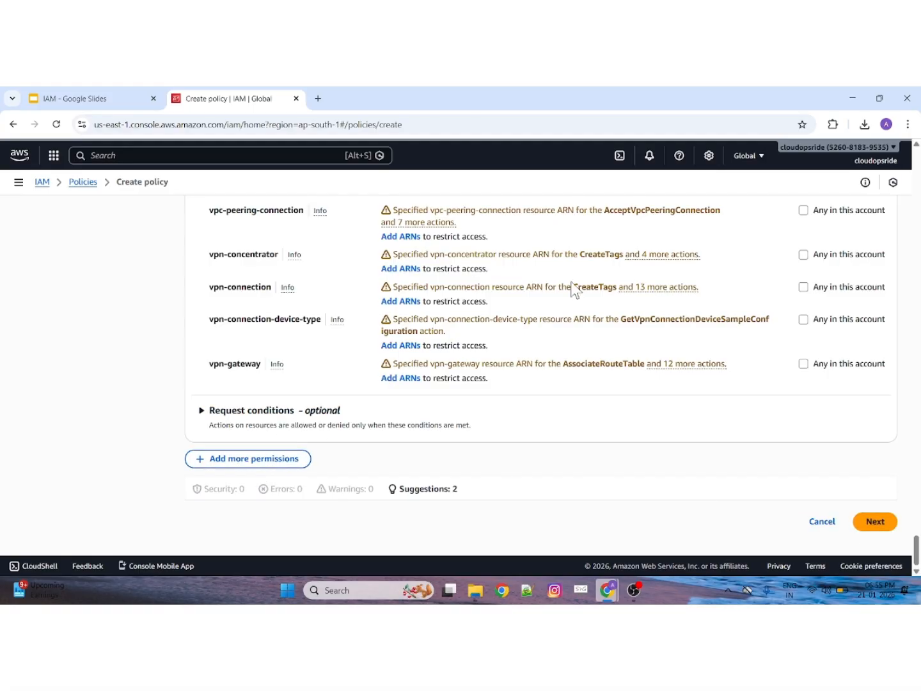
scroll(735, 486, "up", 1)
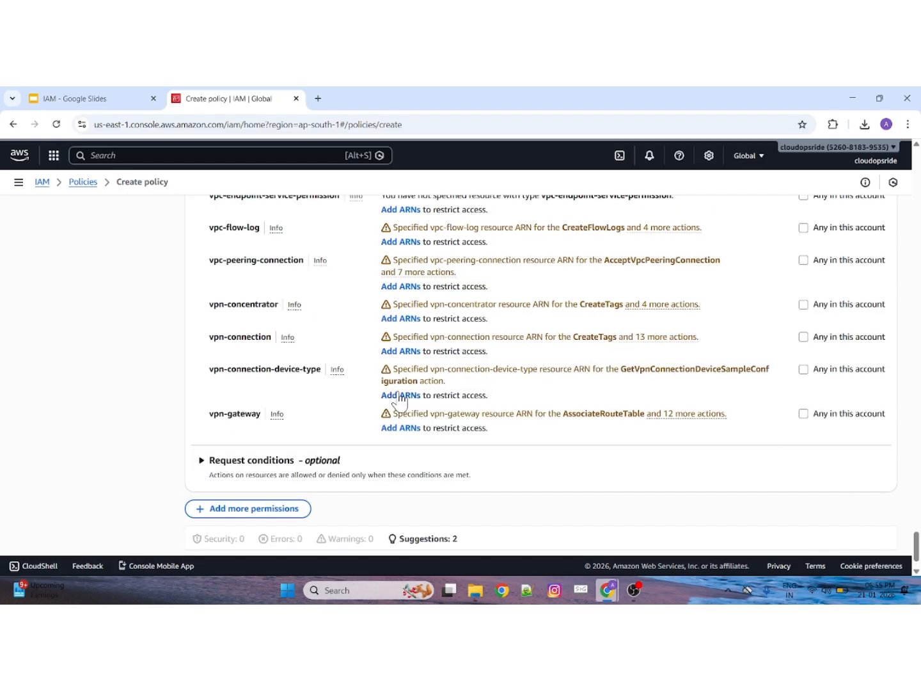
left_click_drag(918, 541, 918, 284)
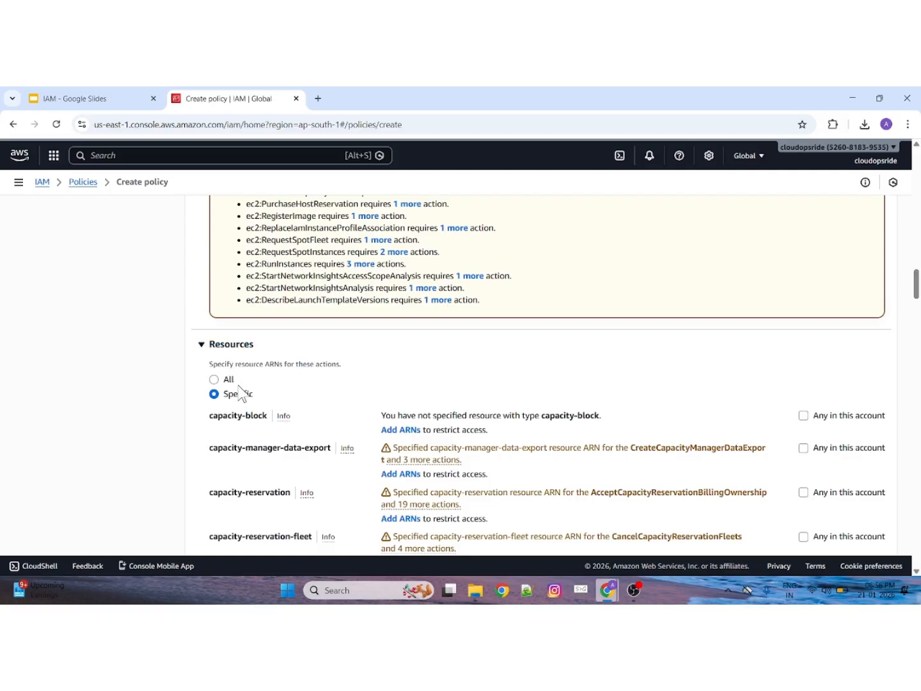
Check the sample policies slide once more, apply the policy's EC2 permissions to all resources, and continue to the review page.
left_click(129, 104)
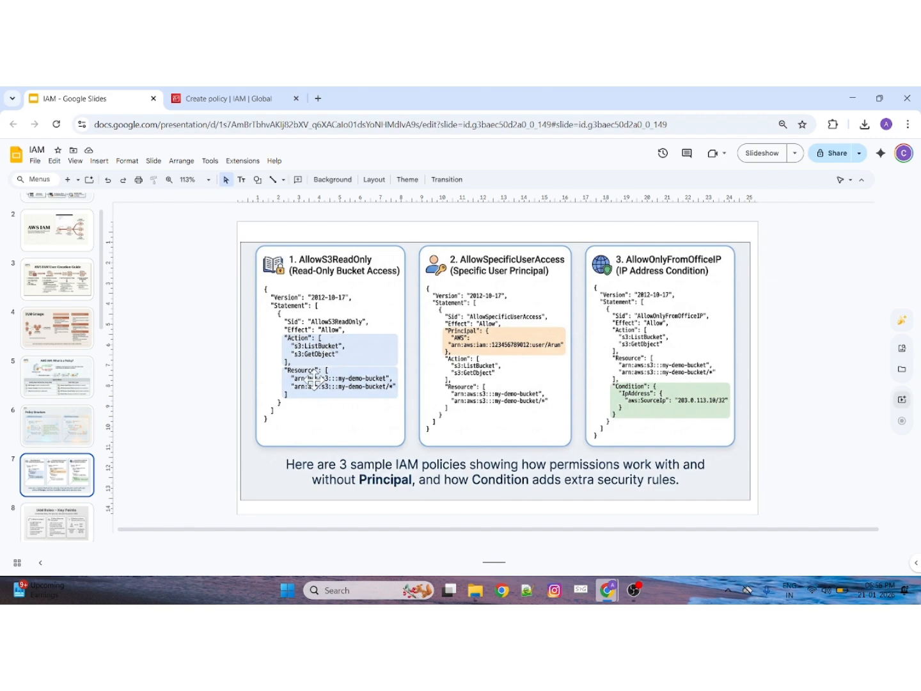
left_click(246, 99)
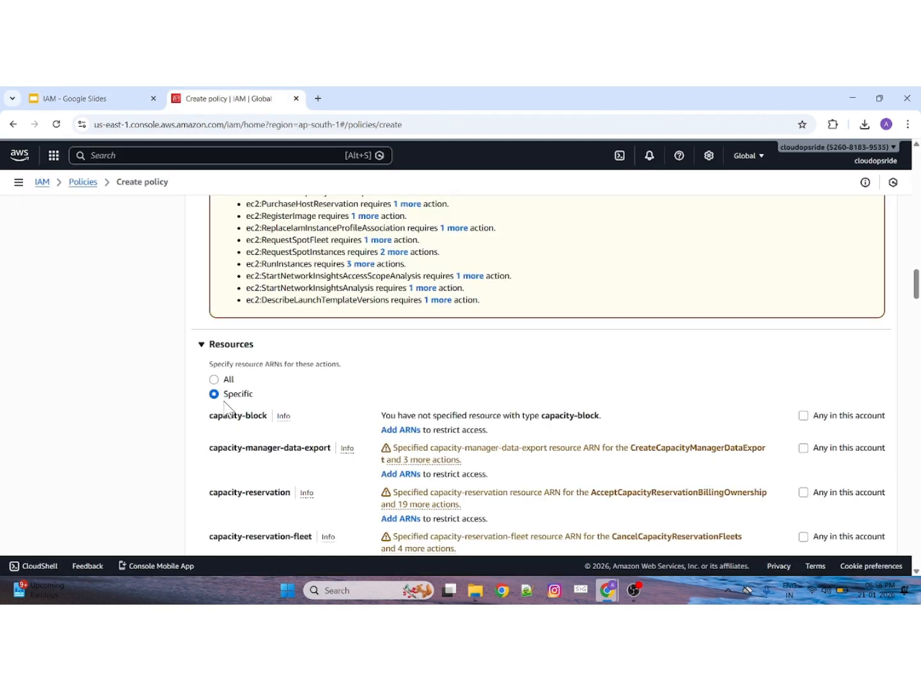
left_click(423, 380)
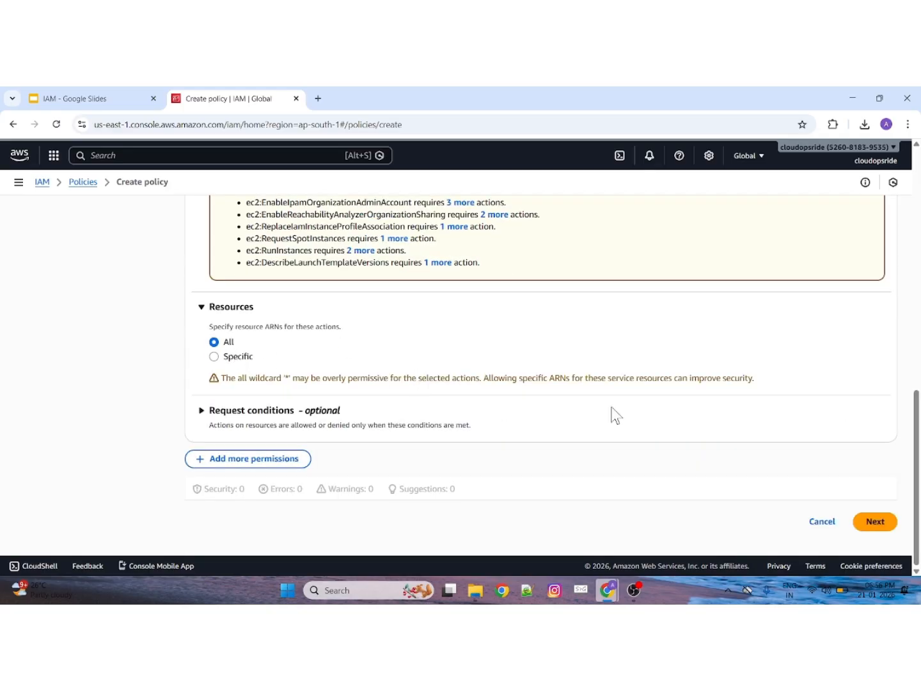
scroll(919, 409, "up", 3)
scroll(920, 410, "up", 1)
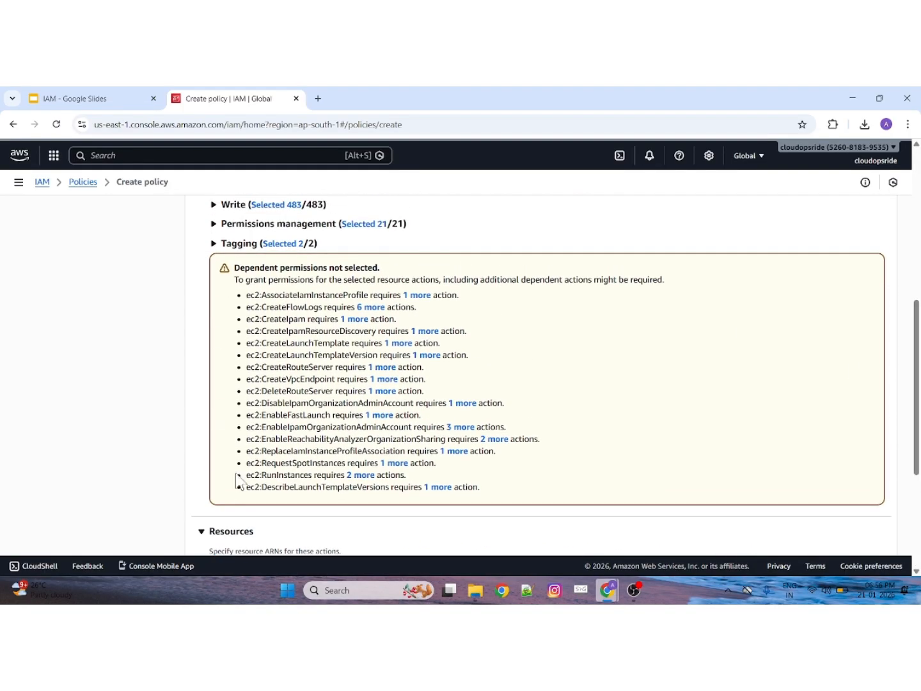
scroll(908, 376, "down", 3)
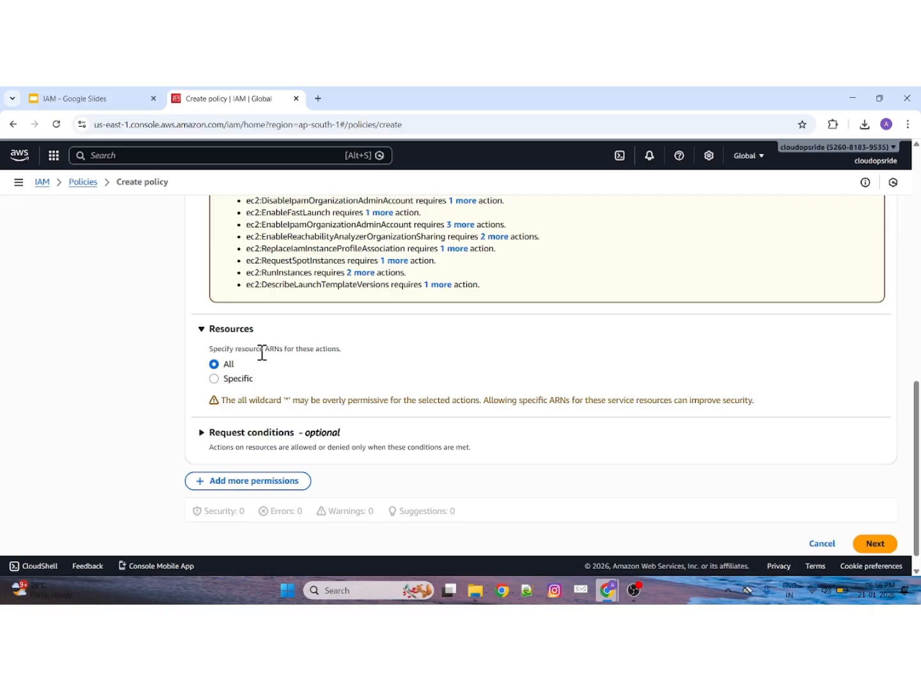
left_click(878, 545)
Name the policy EC2Custompolicy, leave its description and tags empty, and create it.
scroll(397, 339, "down", 1)
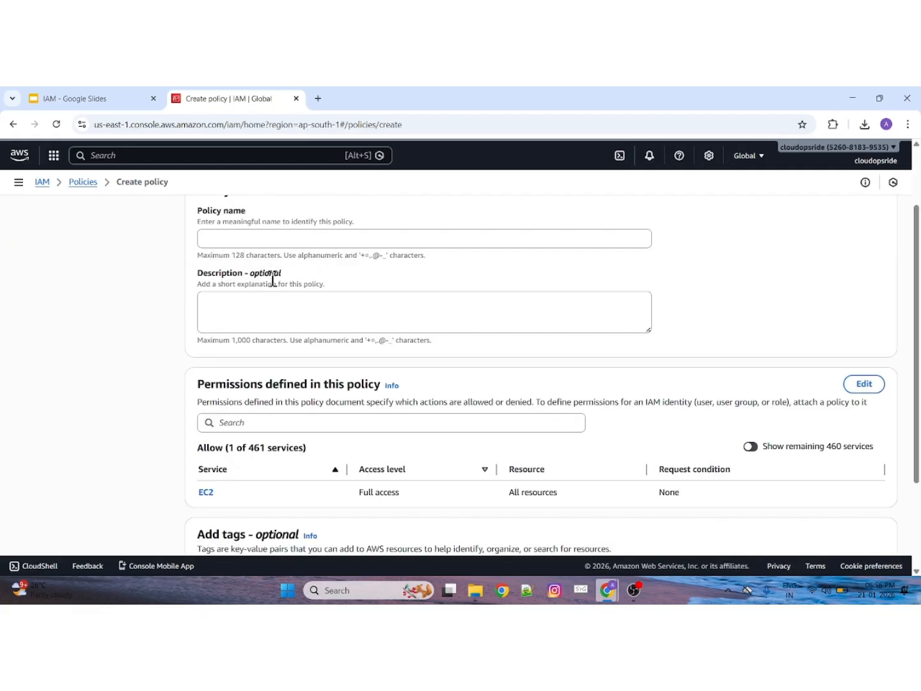
left_click(245, 233)
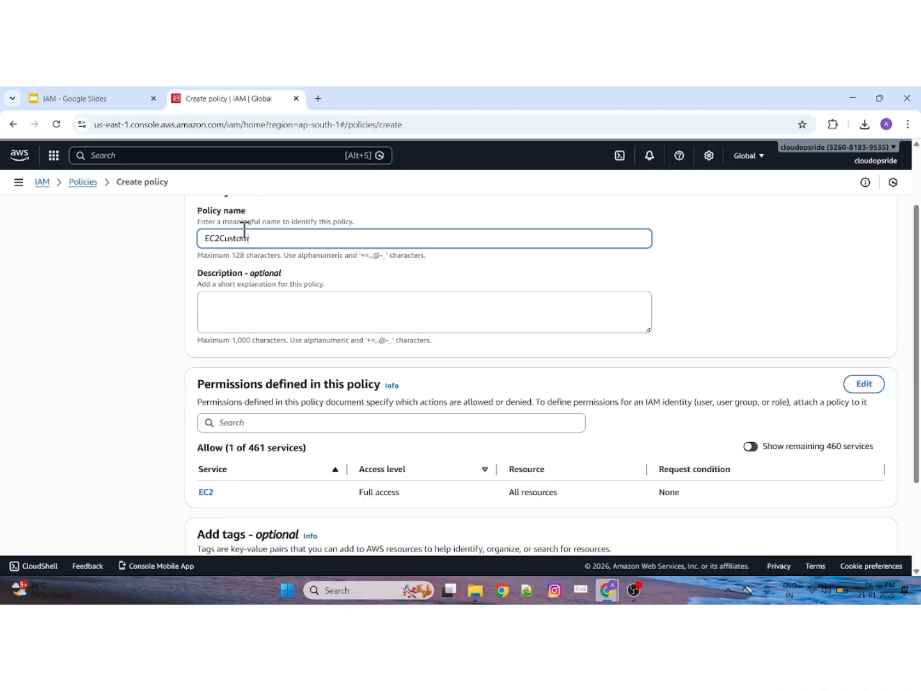
left_click(243, 301)
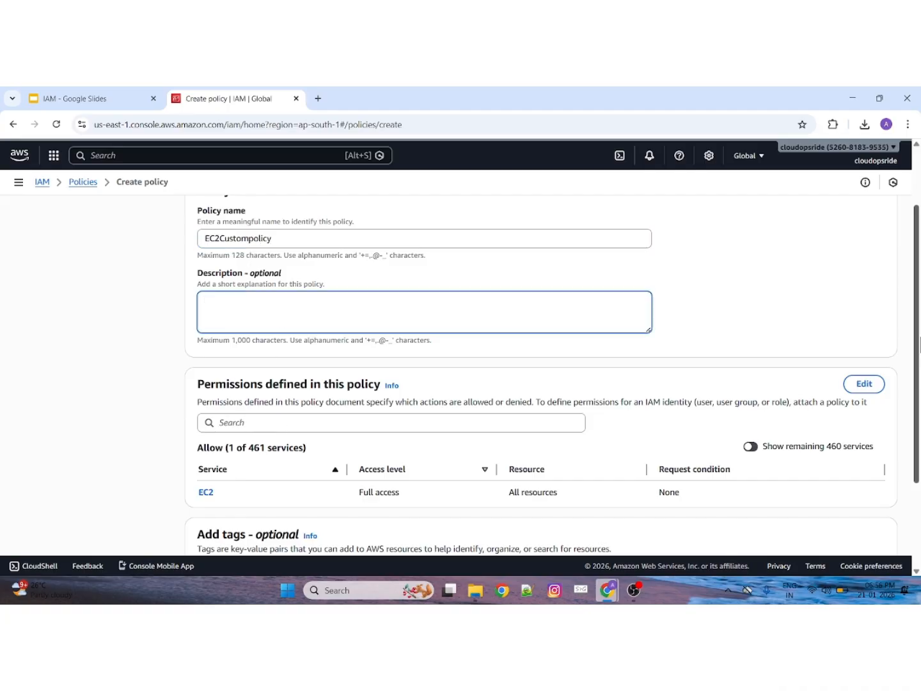
scroll(294, 362, "down", 2)
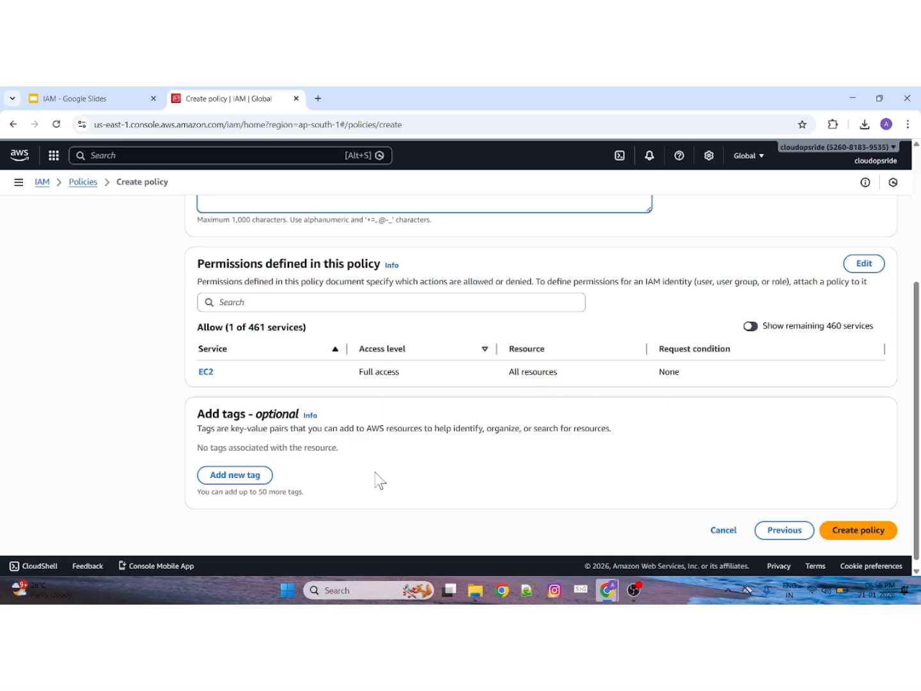
left_click(872, 531)
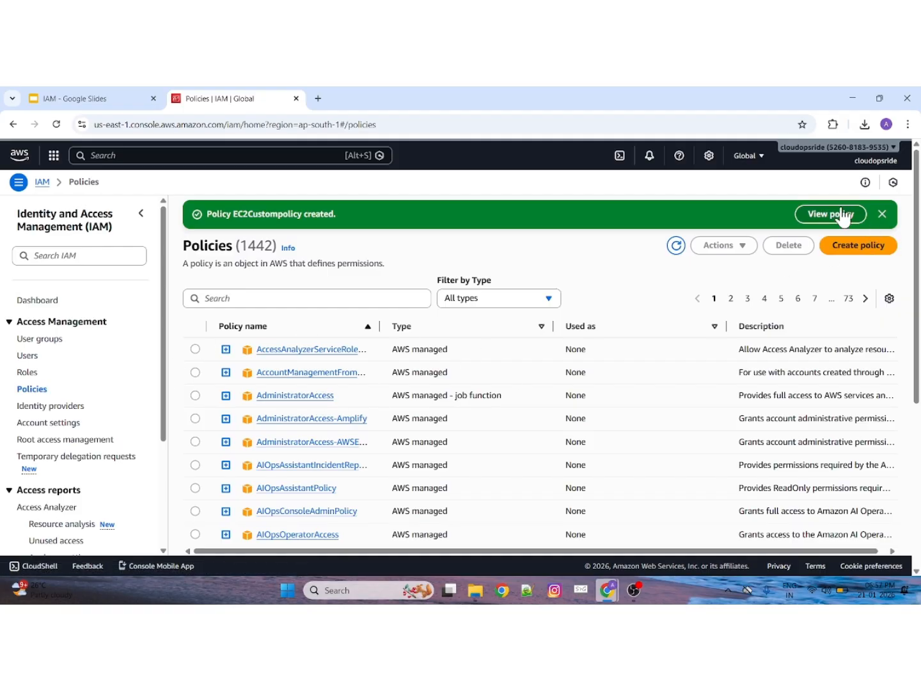
Filter the policies to Customer managed and examine the Statement, Action and Resource entries in EC2Custompolicy's JSON preview.
left_click(521, 299)
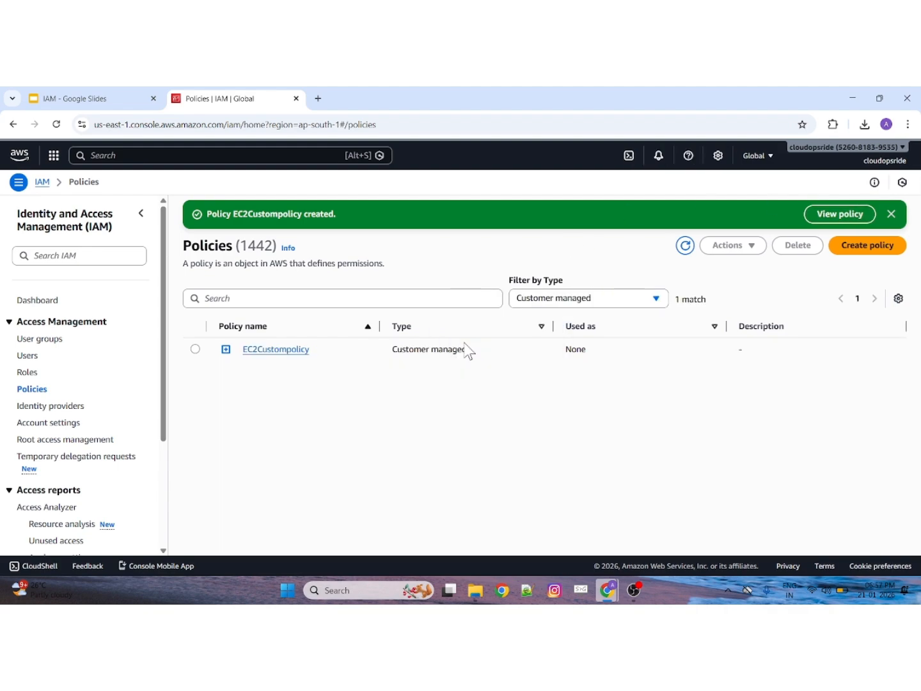
left_click(226, 349)
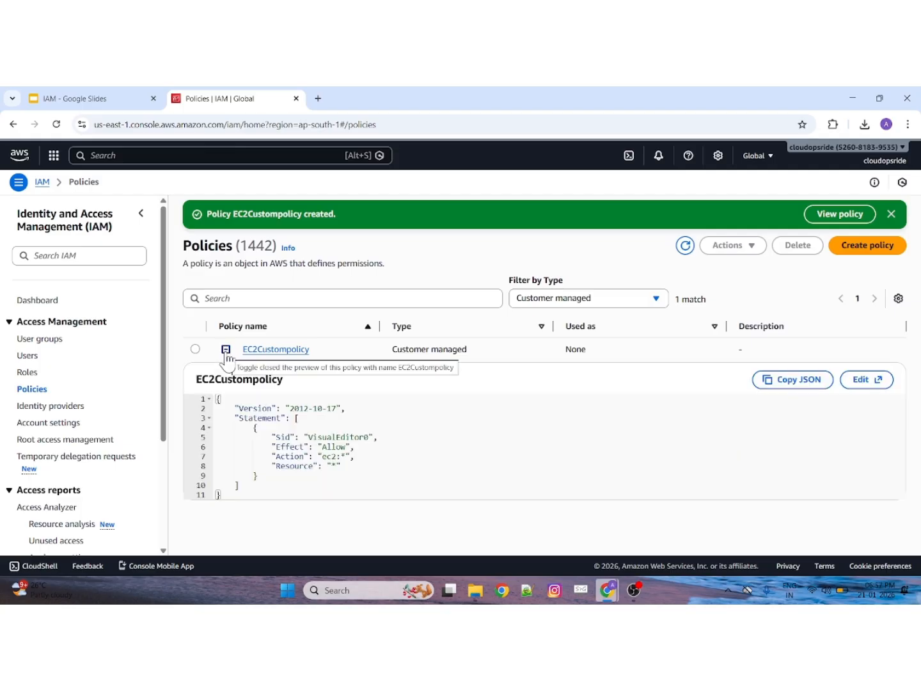
left_click_drag(247, 496, 196, 388)
left_click(339, 487)
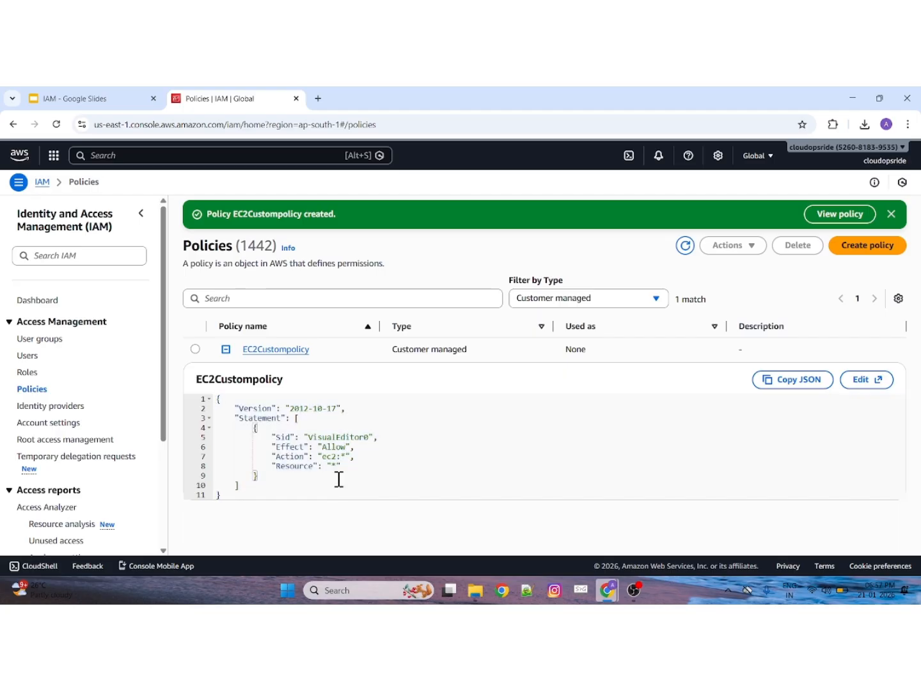
left_click_drag(236, 419, 280, 419)
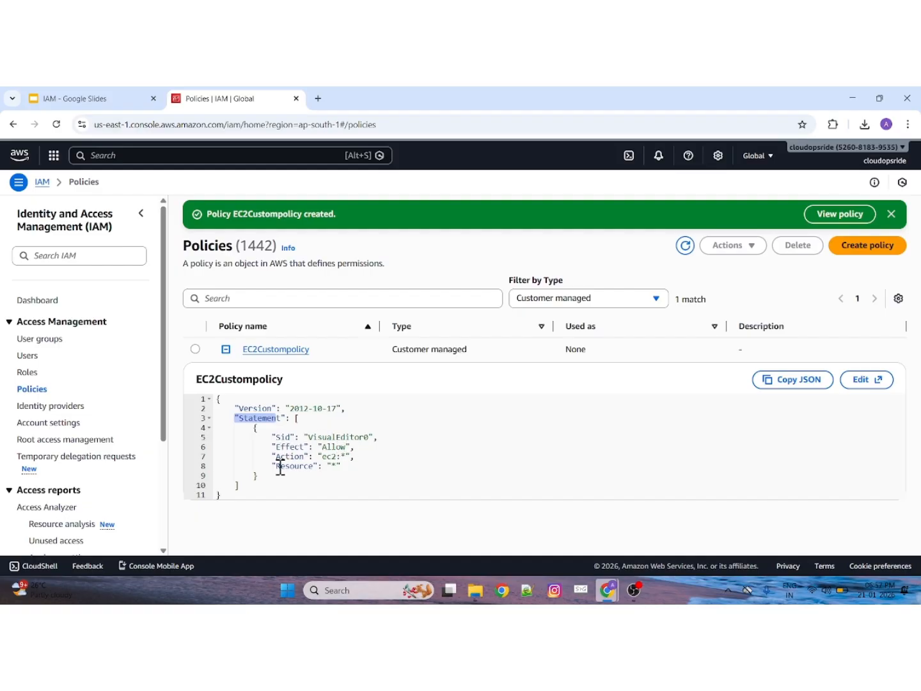
left_click_drag(337, 457, 321, 457)
left_click(344, 458)
left_click_drag(278, 470, 314, 471)
double_click(332, 467)
left_click(227, 350)
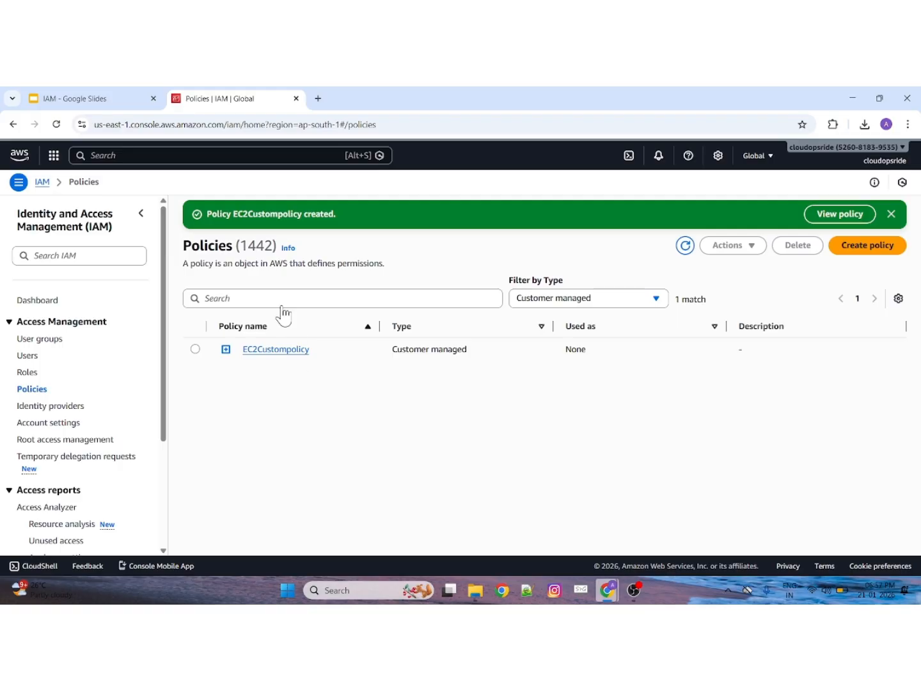
Open the list of IAM roles.
left_click(27, 371)
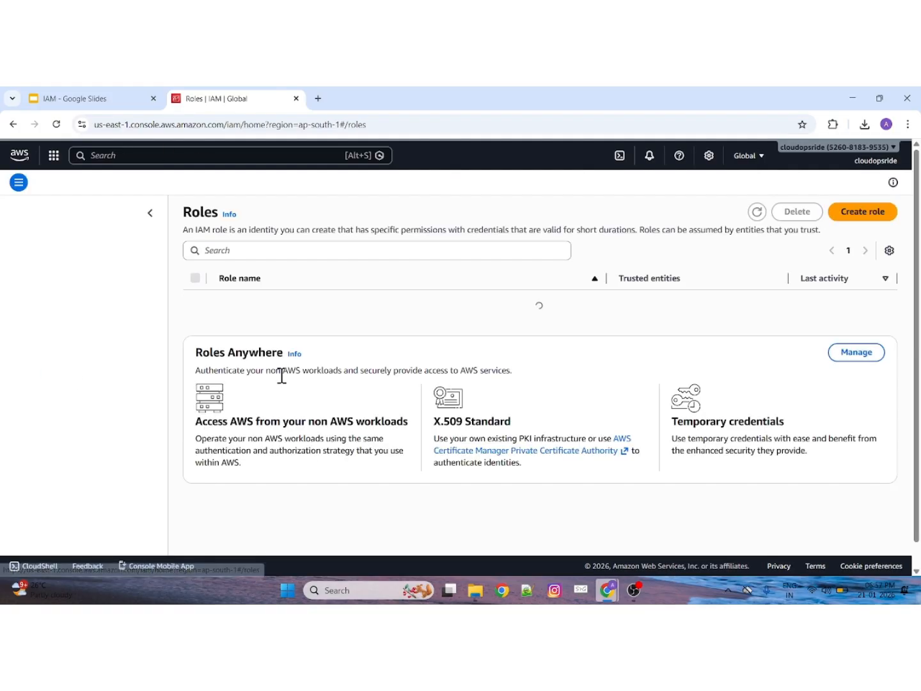